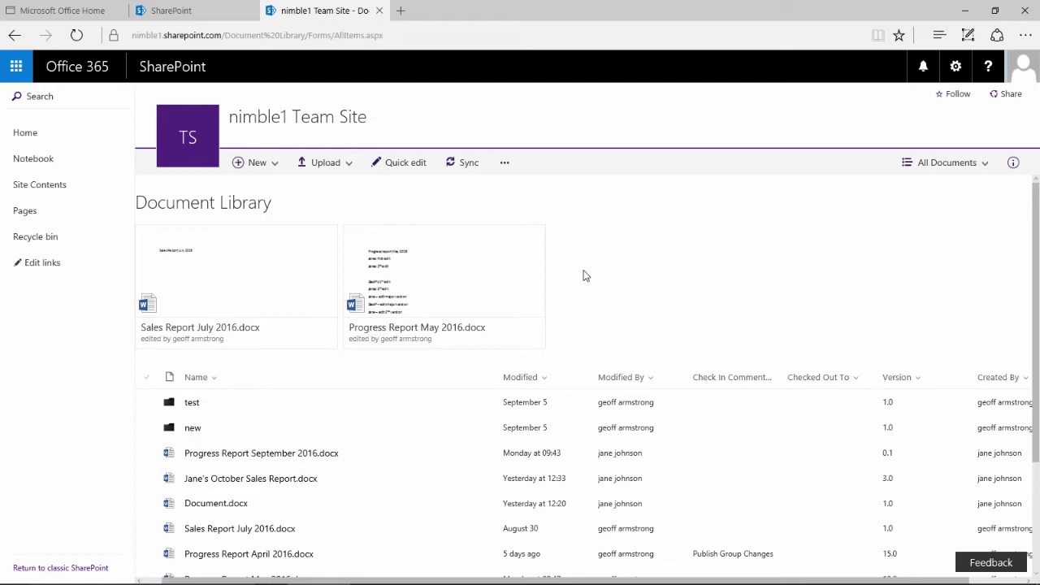
- View the sorting and filtering options offered for the Modified column in the document library
scroll(584, 276, down, 1)
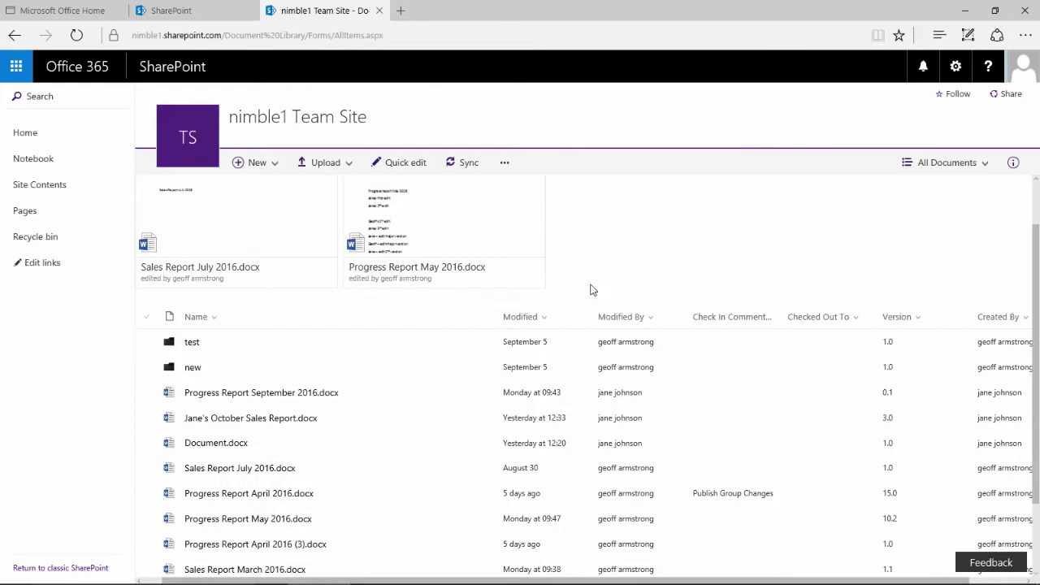
click(544, 317)
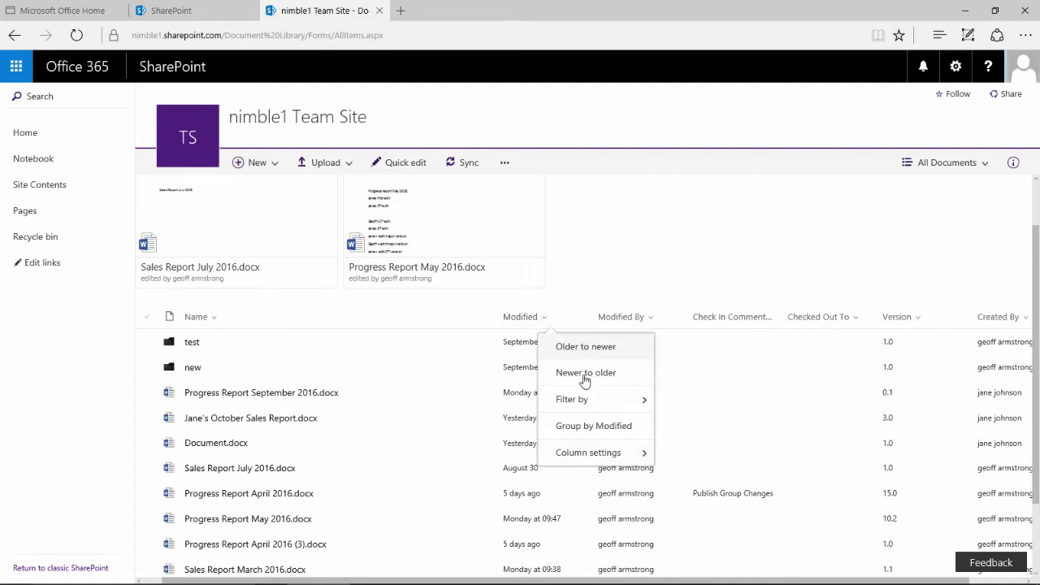
click(588, 278)
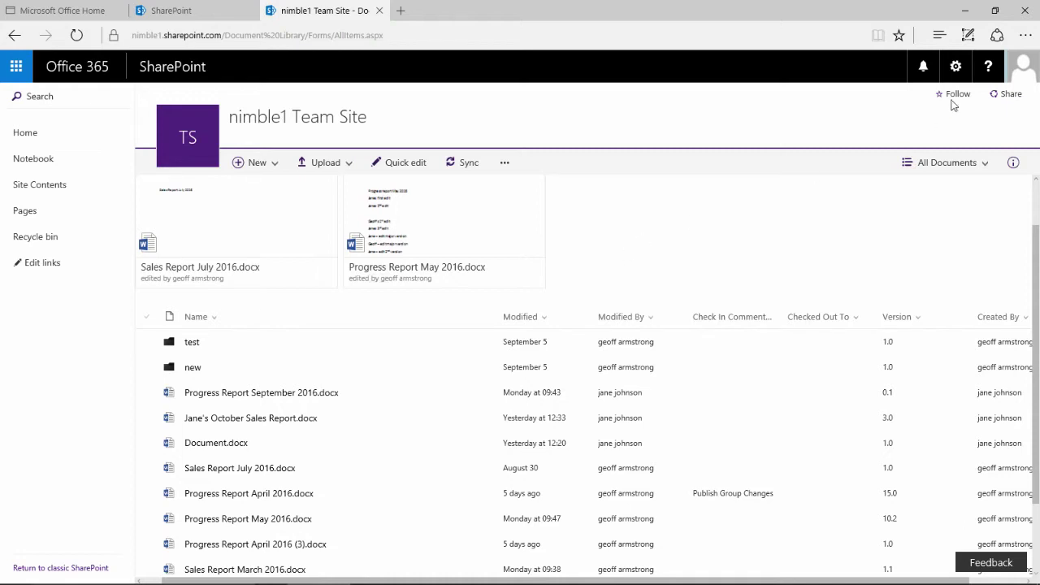
- Open the All Documents view for editing from the document library's settings
click(957, 66)
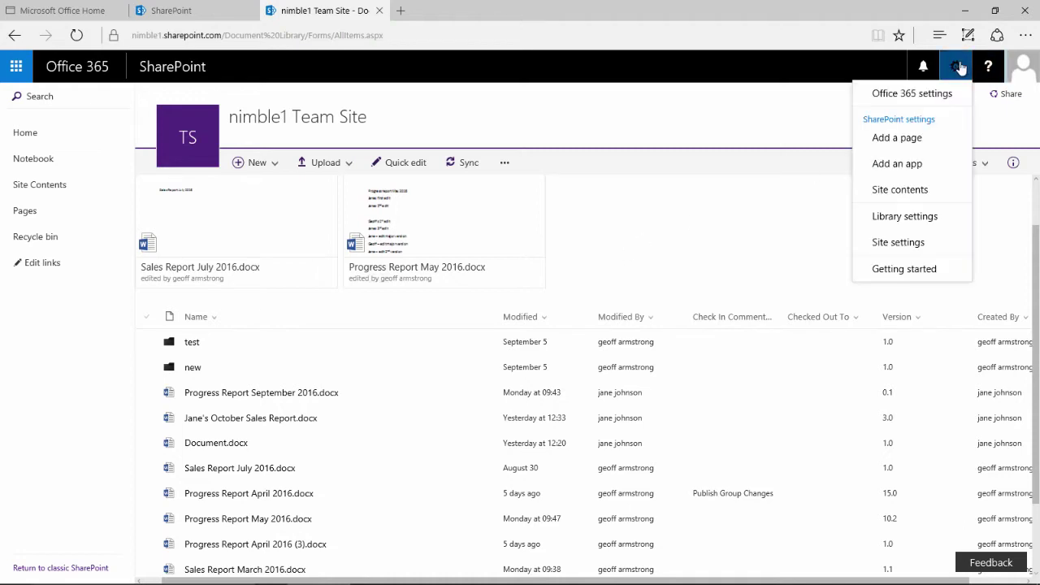
click(879, 218)
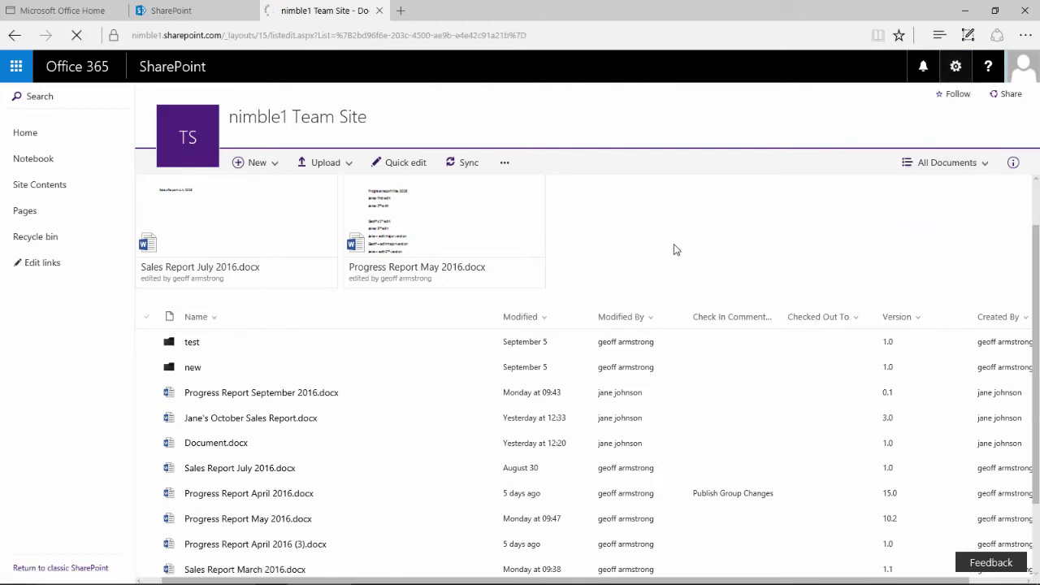
scroll(325, 430, down, 3)
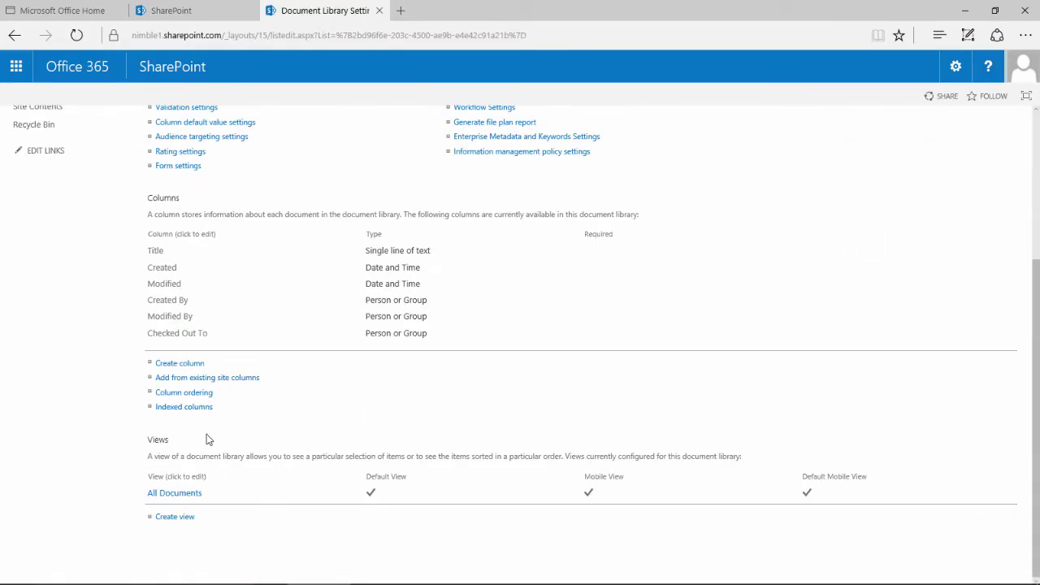
click(175, 494)
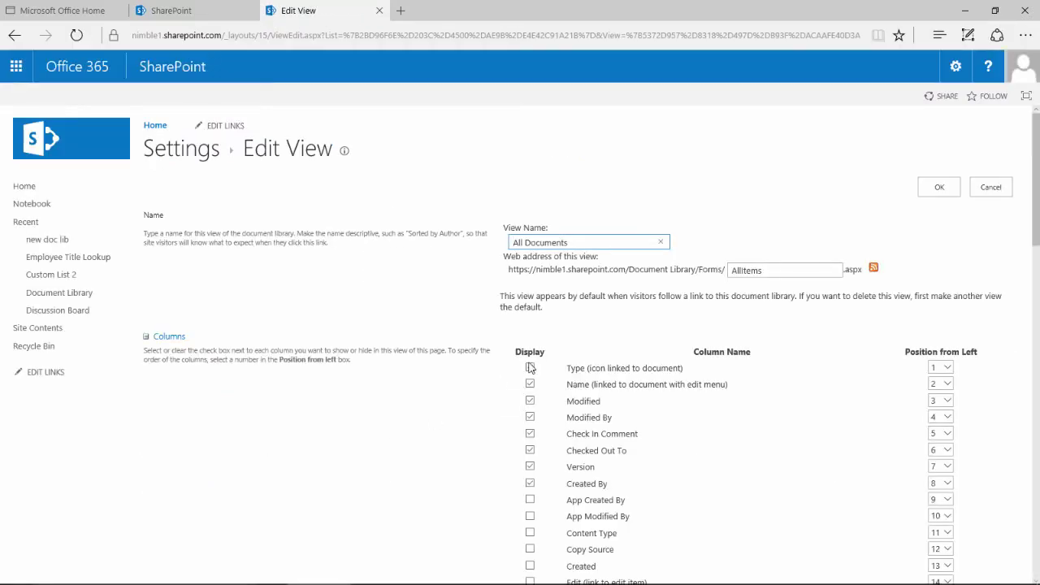
- Set both the first and second sort columns of the view to None
scroll(459, 393, down, 1)
scroll(455, 402, down, 5)
scroll(441, 400, down, 3)
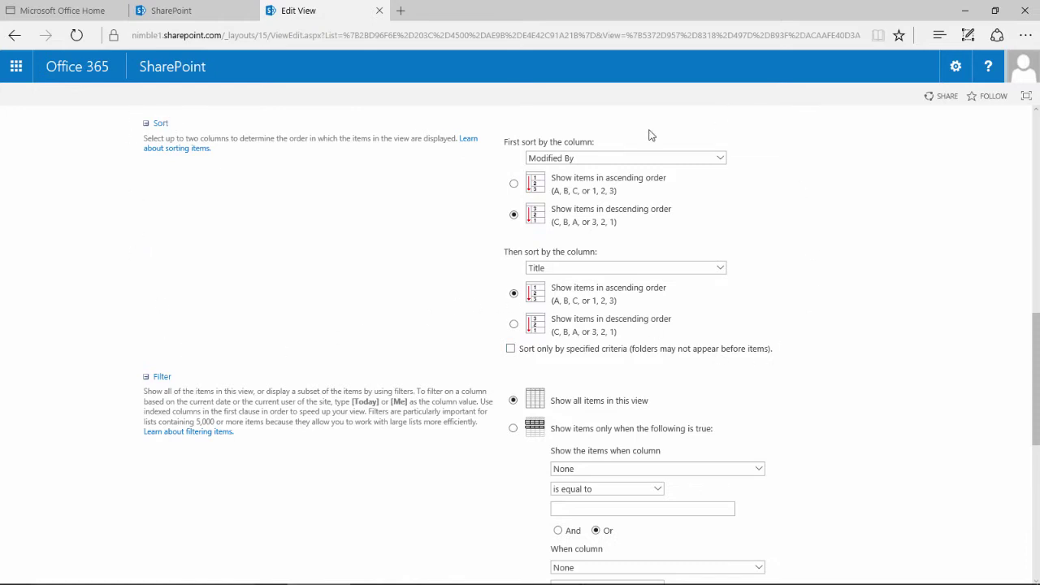
scroll(375, 355, up, 2)
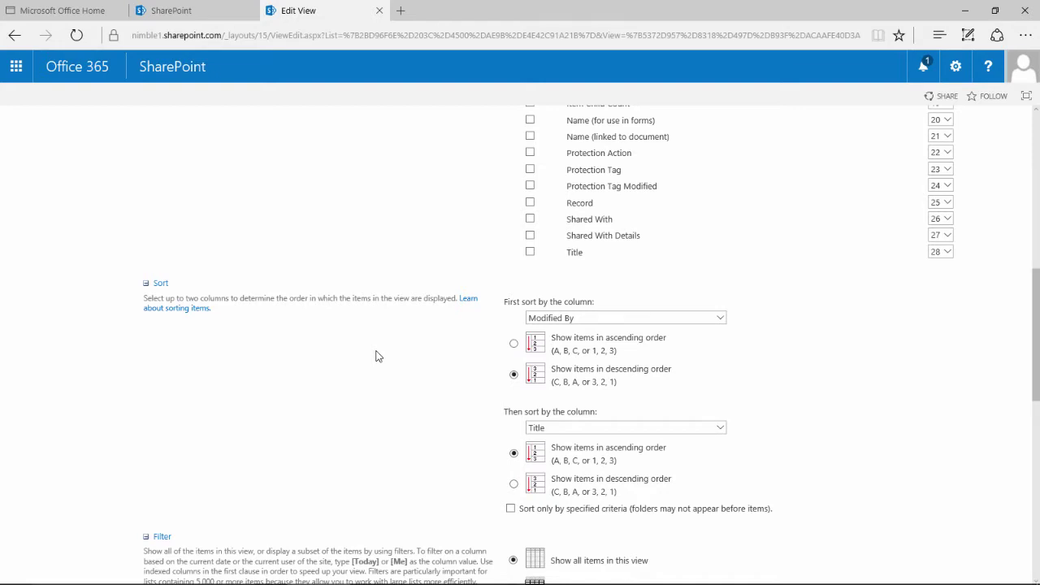
scroll(376, 356, down, 1)
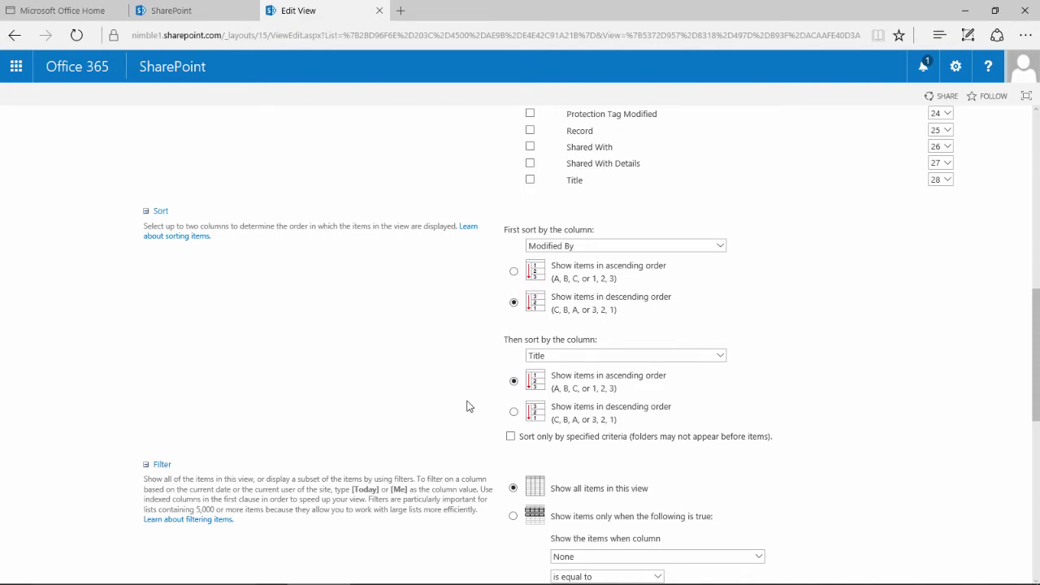
scroll(447, 390, down, 2)
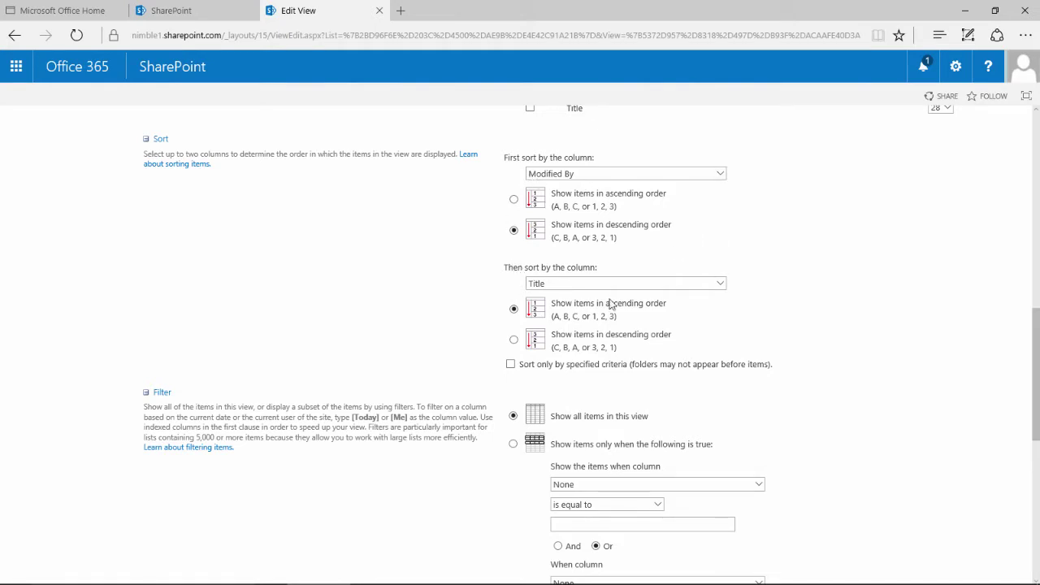
click(719, 284)
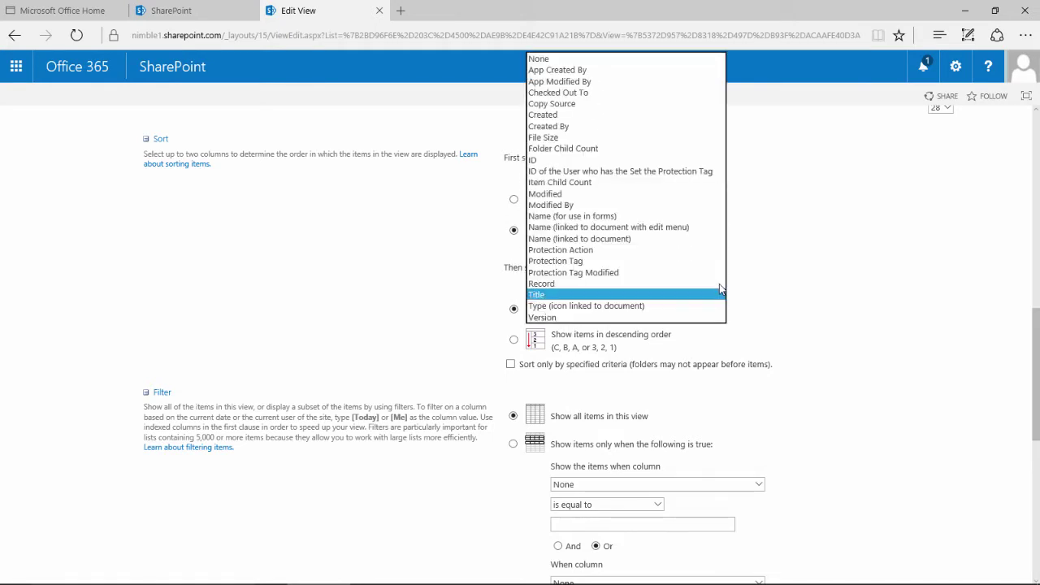
click(536, 60)
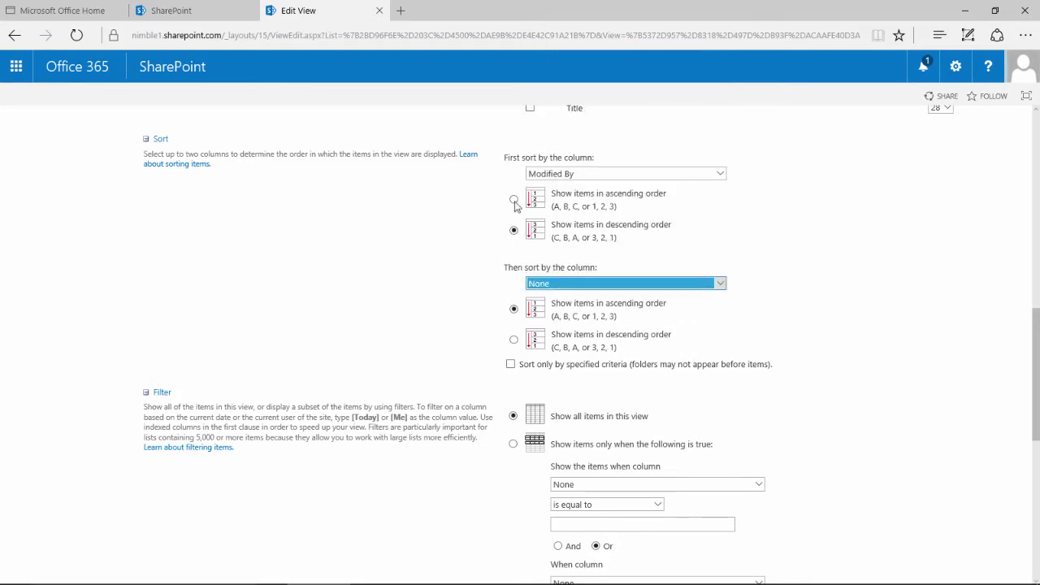
click(717, 175)
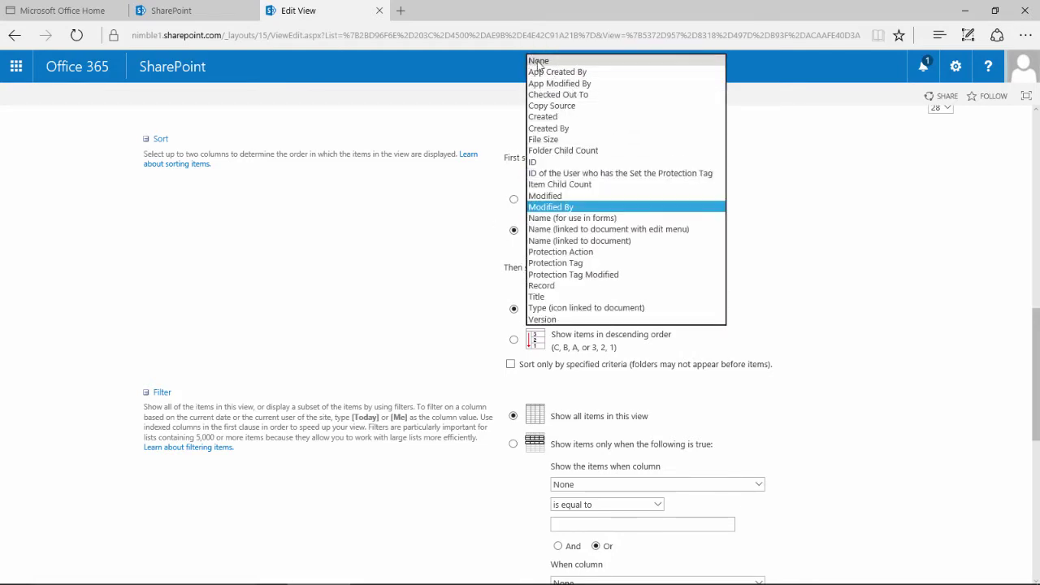
click(536, 61)
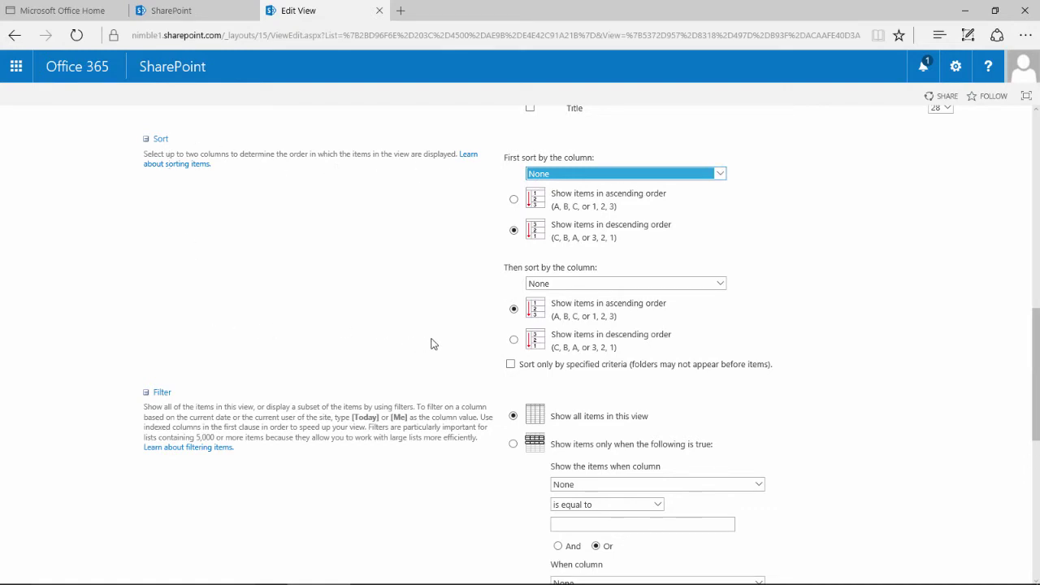
- Make the view show items only when a condition is true, using Modified By as the first filter column
scroll(431, 344, down, 3)
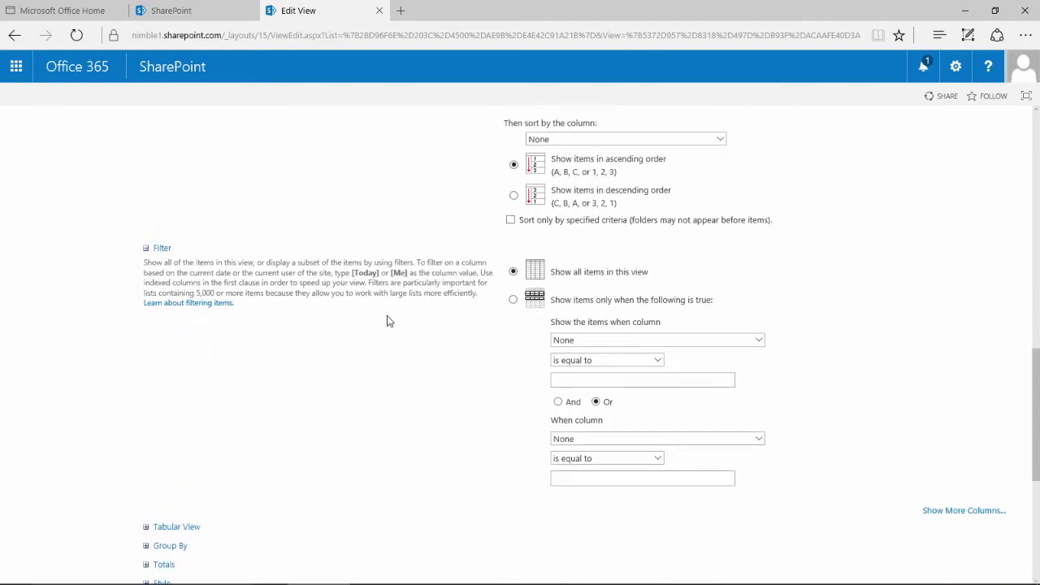
scroll(395, 332, down, 2)
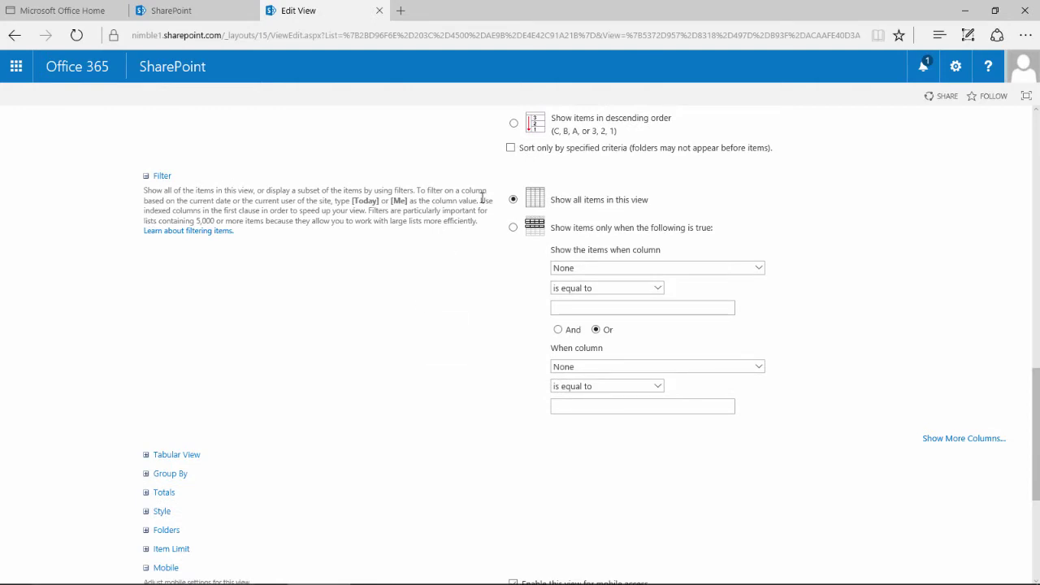
scroll(447, 285, up, 5)
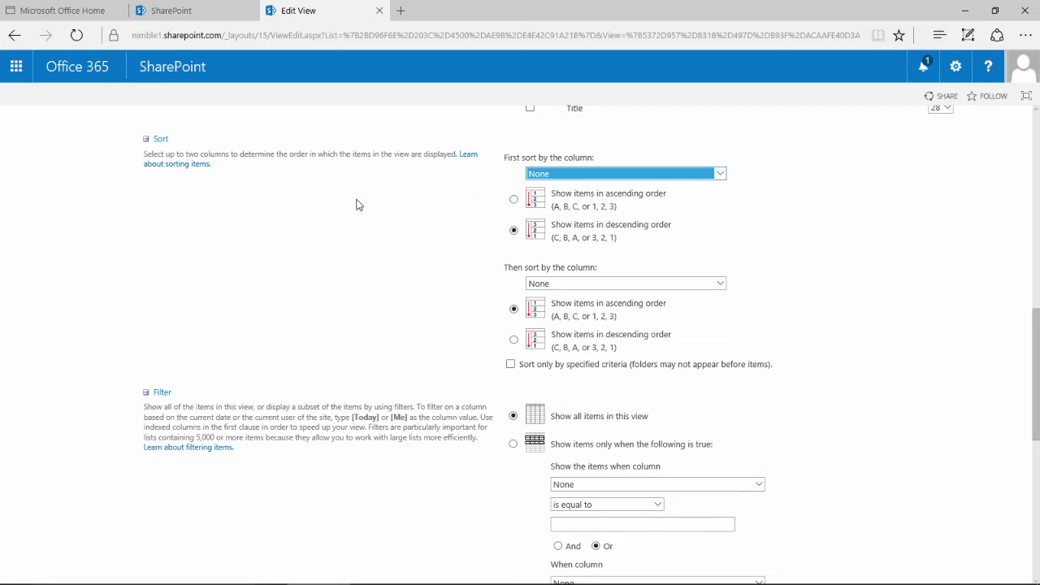
scroll(315, 261, down, 1)
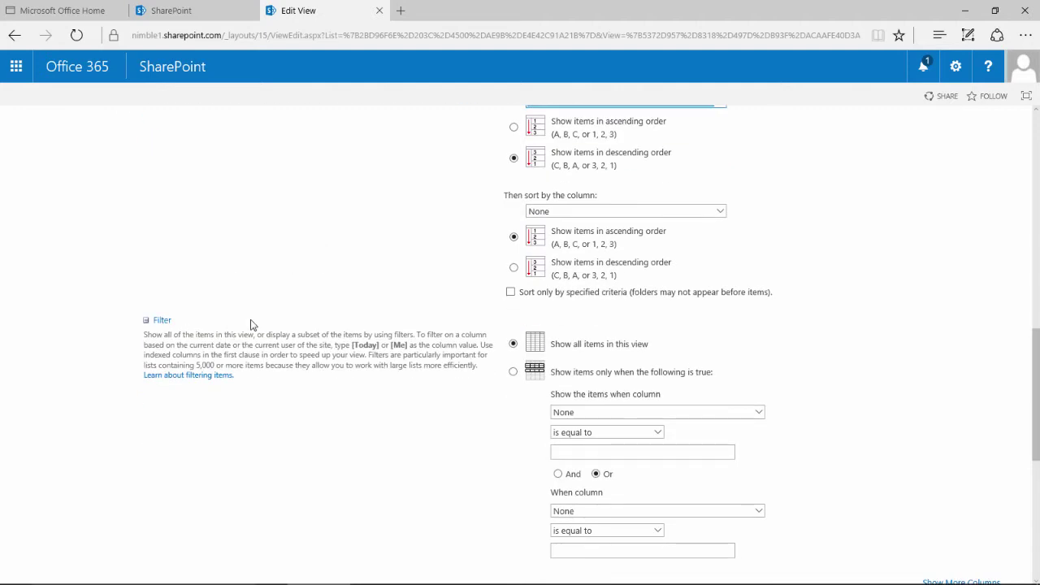
scroll(251, 324, down, 2)
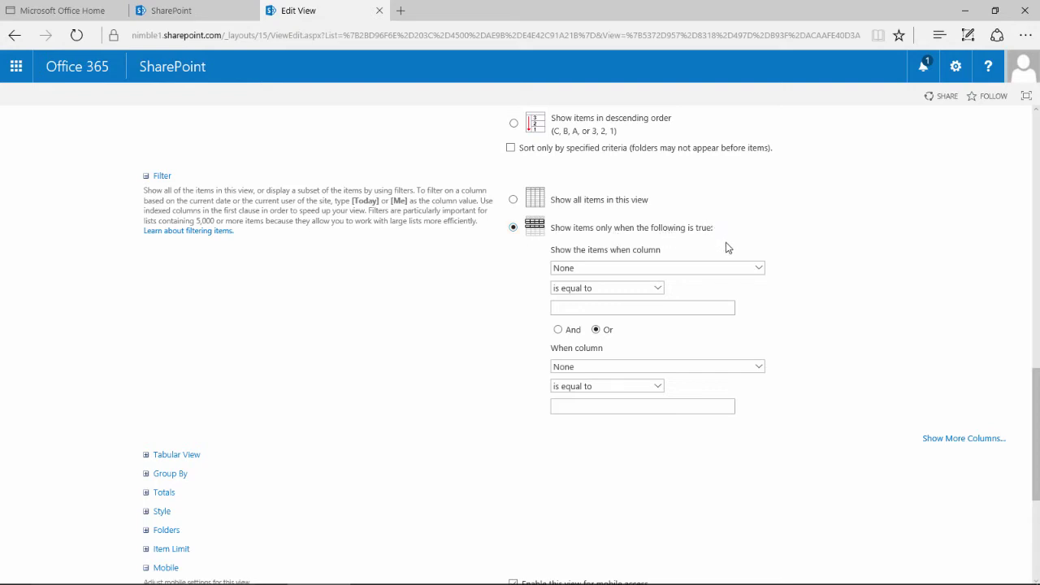
scroll(727, 243, down, 1)
scroll(733, 271, up, 1)
click(756, 274)
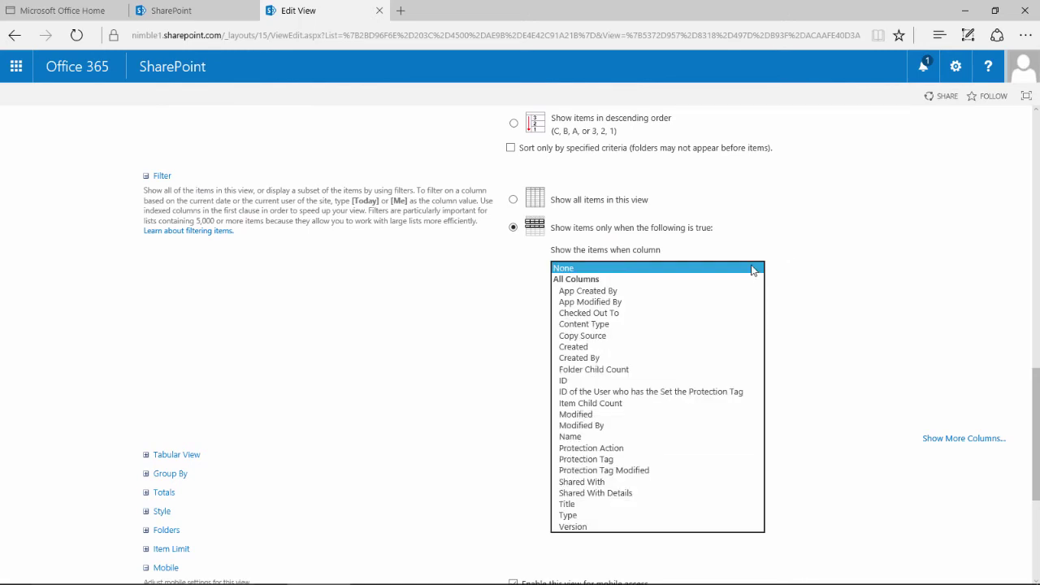
click(586, 429)
scroll(520, 329, down, 1)
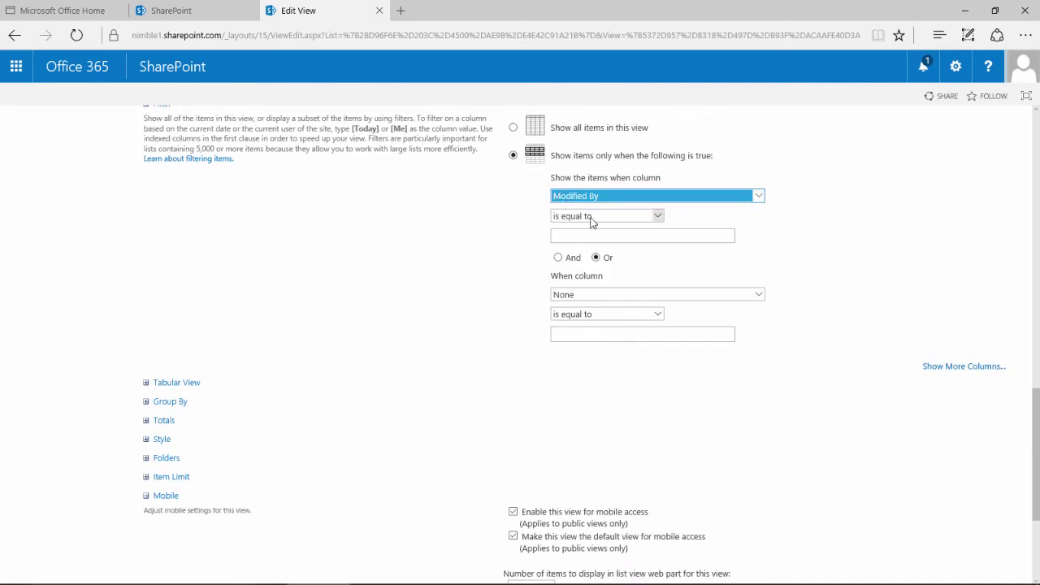
- Enter the editor's full name as the value for the Modified By filter and save the view
click(564, 237)
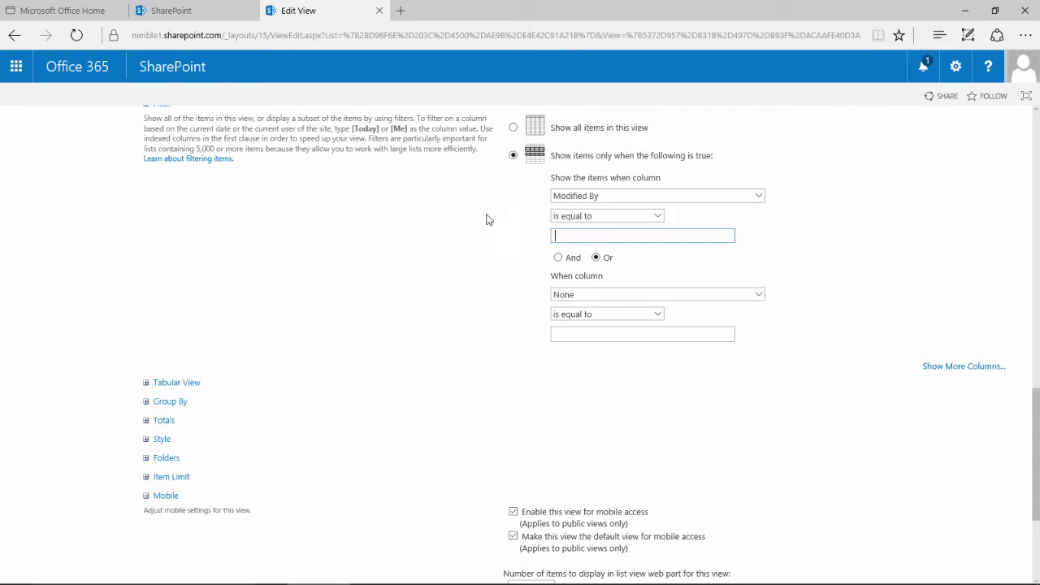
scroll(504, 280, up, 1)
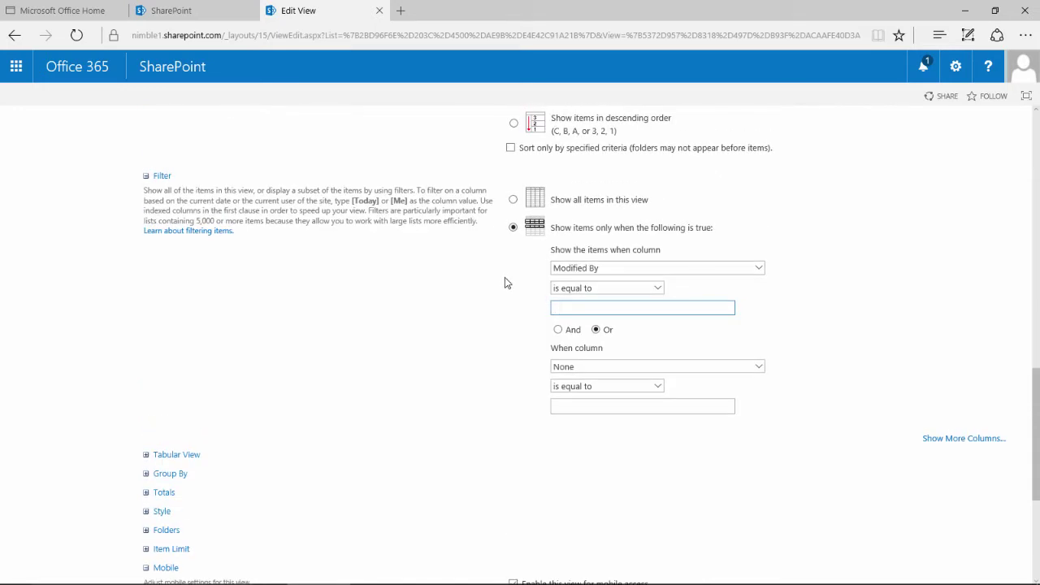
click(552, 307)
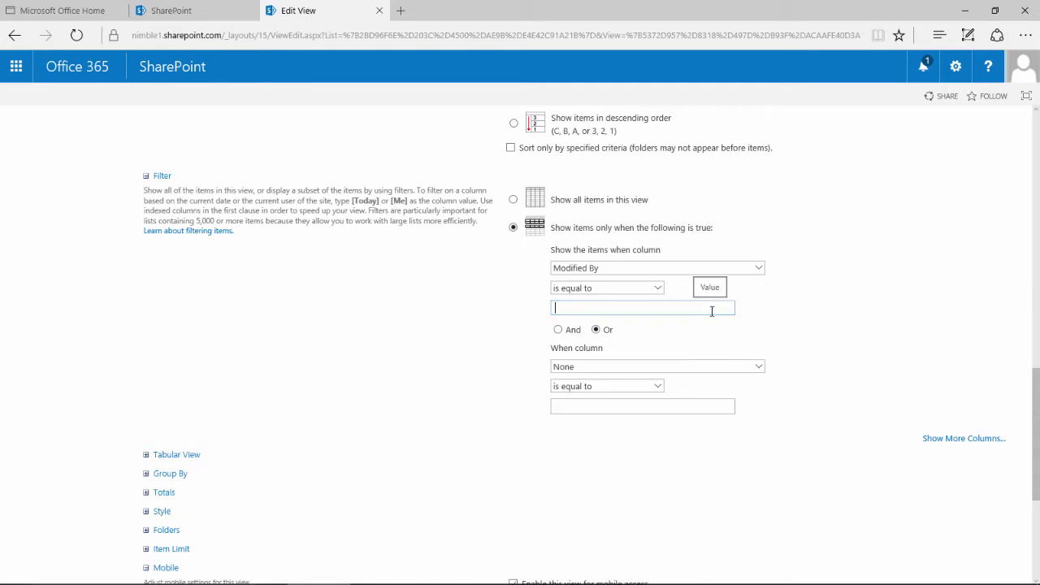
text(Geoff Armstrong)
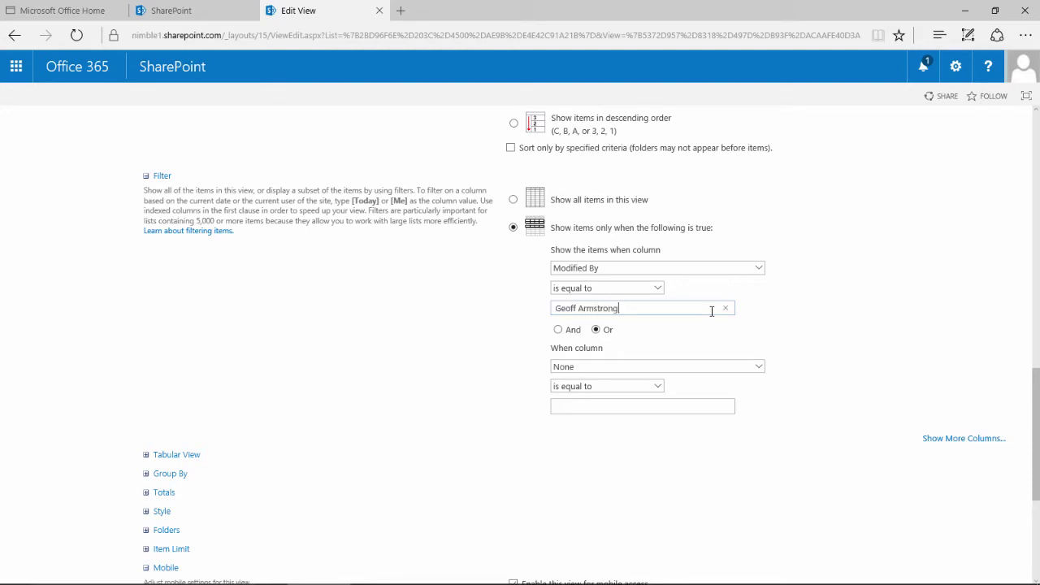
click(712, 311)
scroll(755, 412, down, 3)
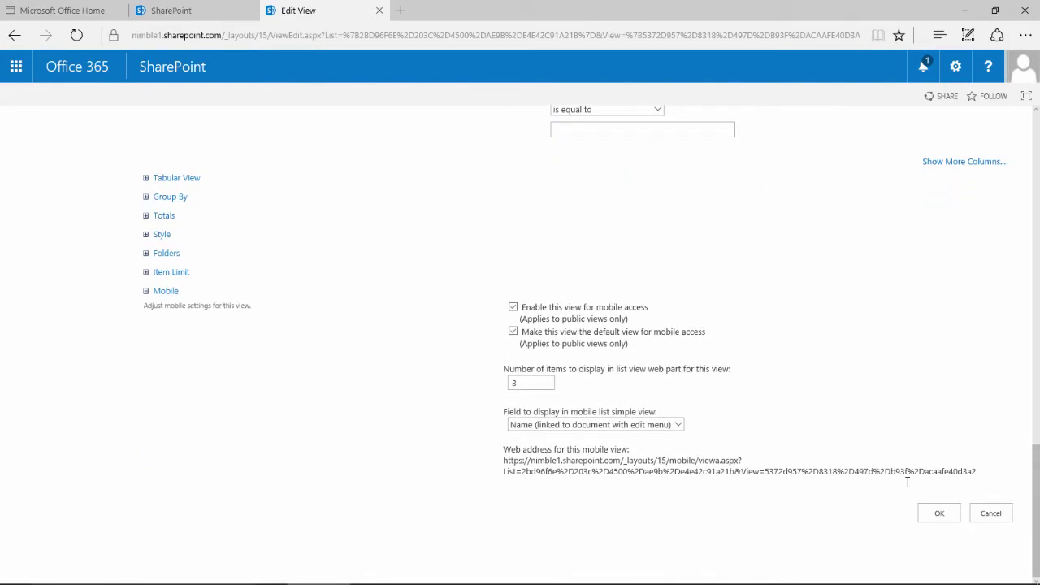
click(927, 515)
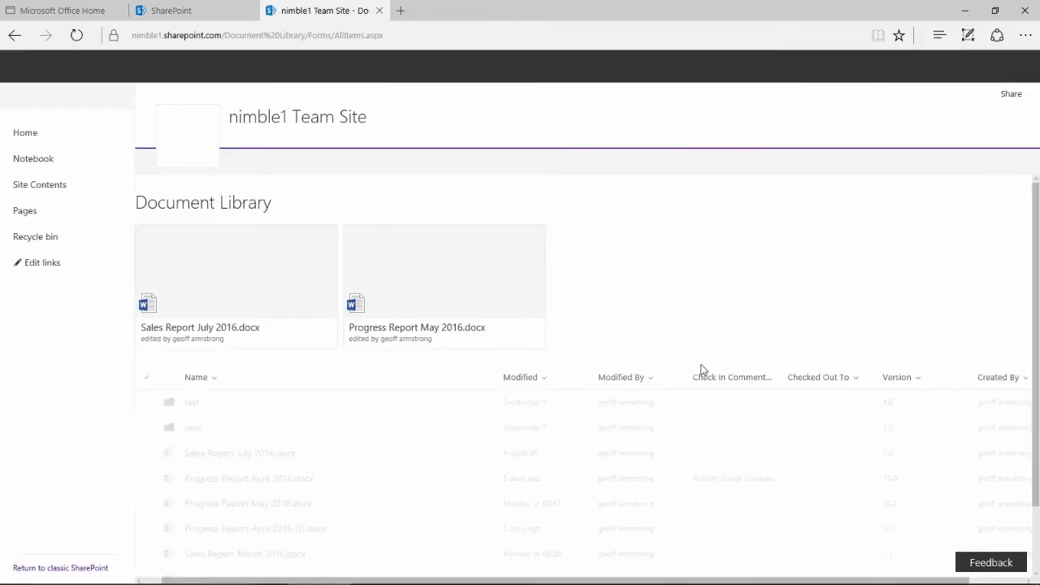
- Check the filtered document list and reopen the All Documents view for editing at its filter settings
scroll(553, 436, down, 2)
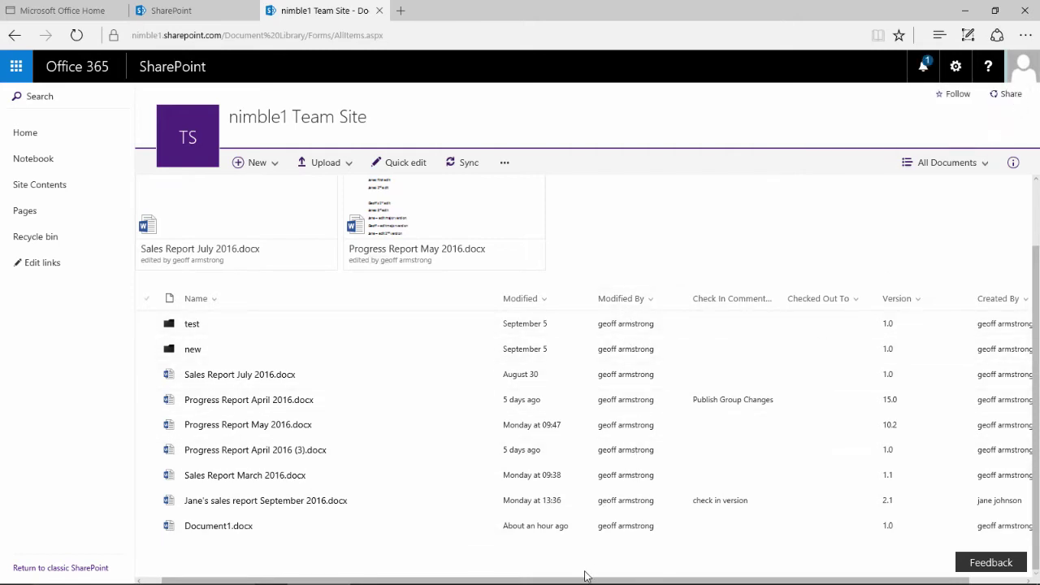
drag(588, 582, 643, 582)
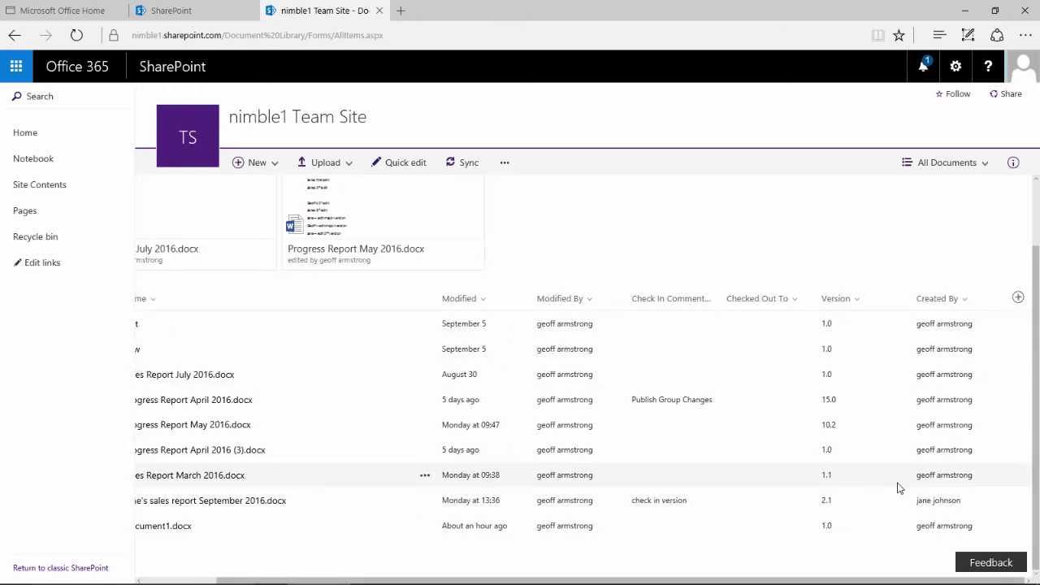
click(942, 164)
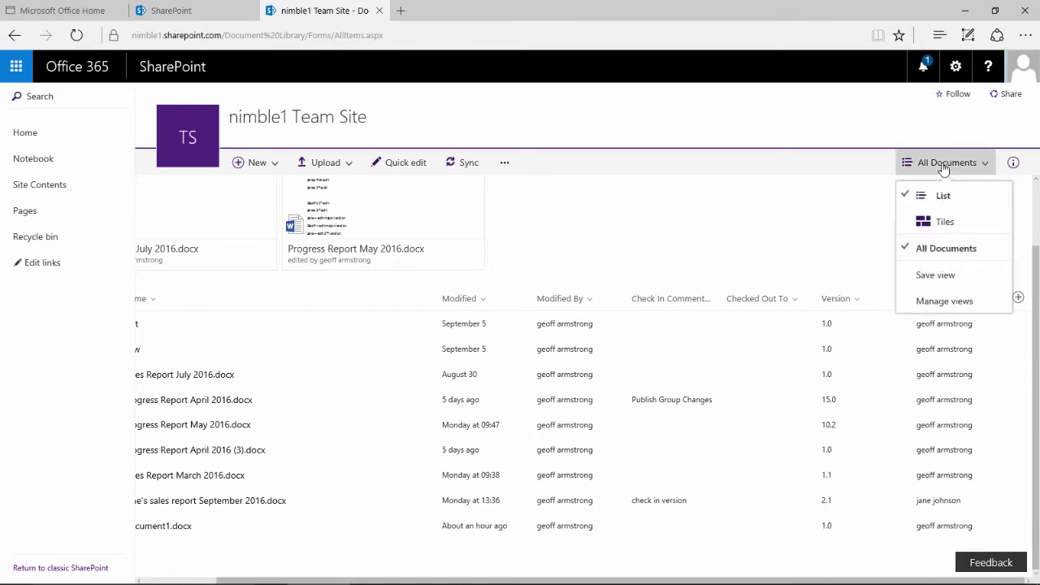
click(940, 304)
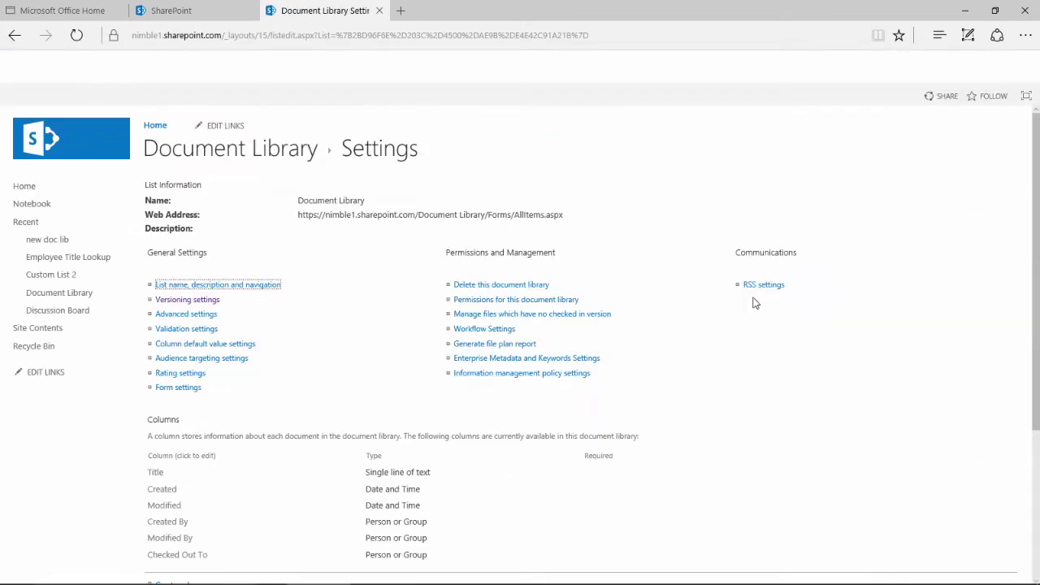
scroll(236, 454, down, 3)
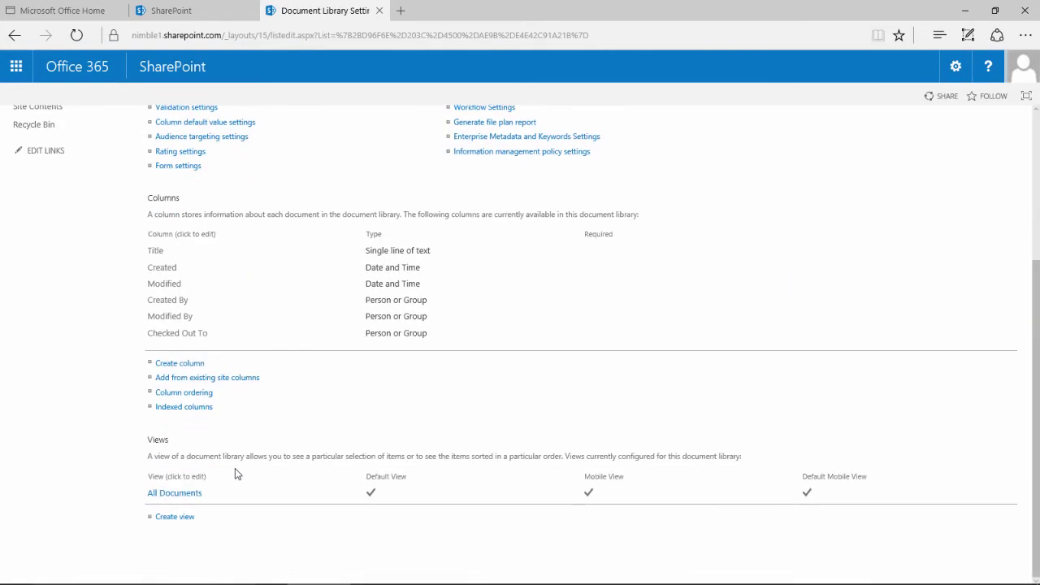
click(170, 494)
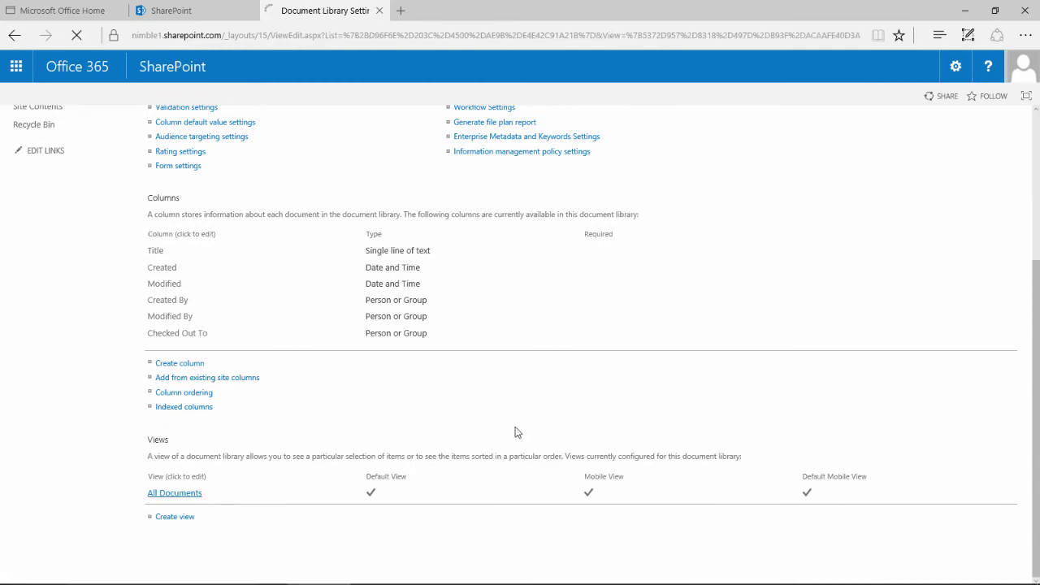
scroll(513, 476, down, 15)
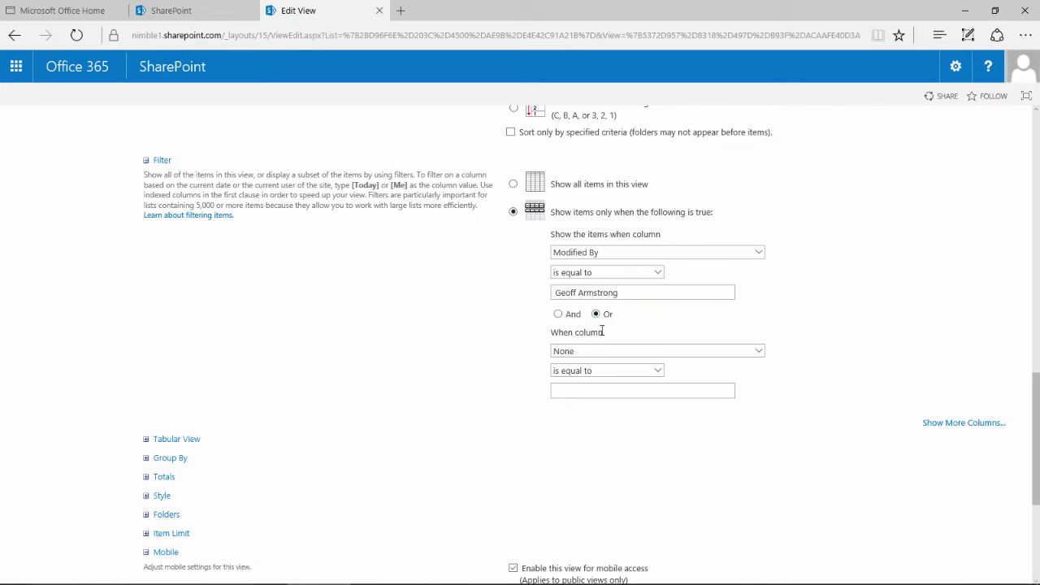
- Add an Or condition with Created By equal to the author's full name to the filter and save the view
click(757, 354)
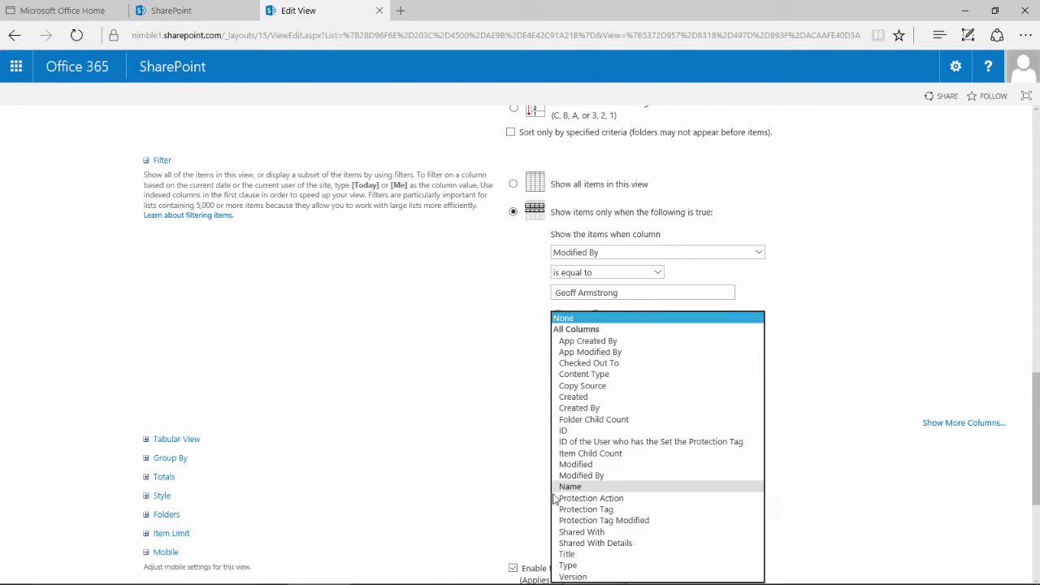
click(613, 408)
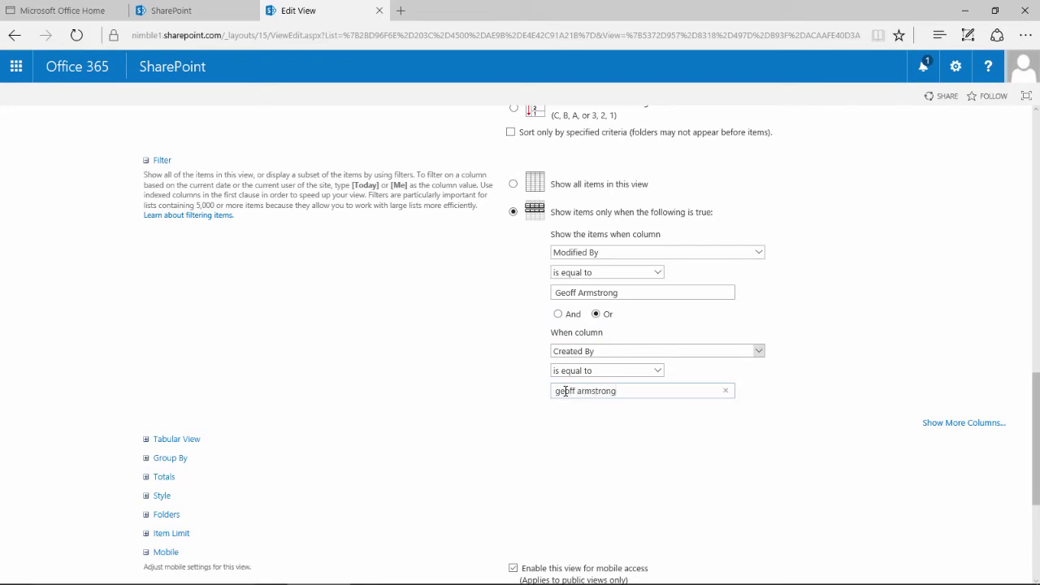
scroll(810, 460, down, 3)
scroll(866, 513, up, 1)
scroll(909, 517, down, 2)
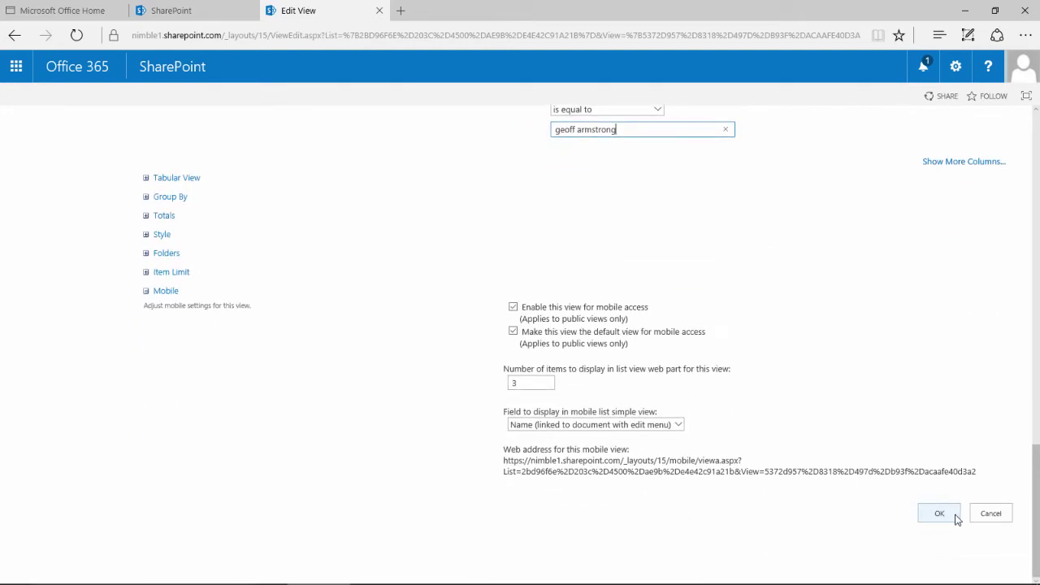
click(950, 514)
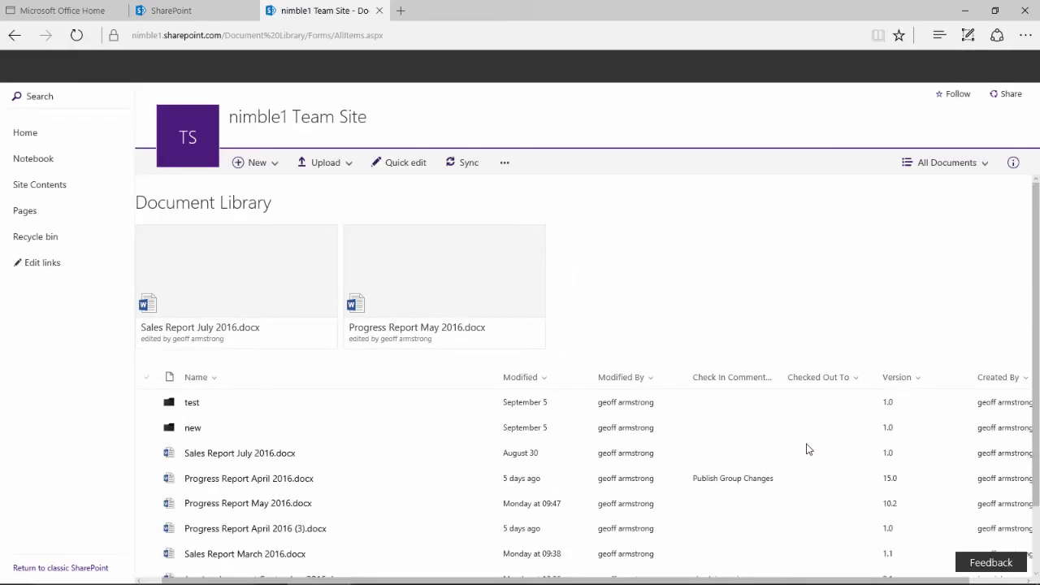
- Reopen the view's settings, join the Modified By and Created By filter conditions with And, and save the view
scroll(805, 491, down, 1)
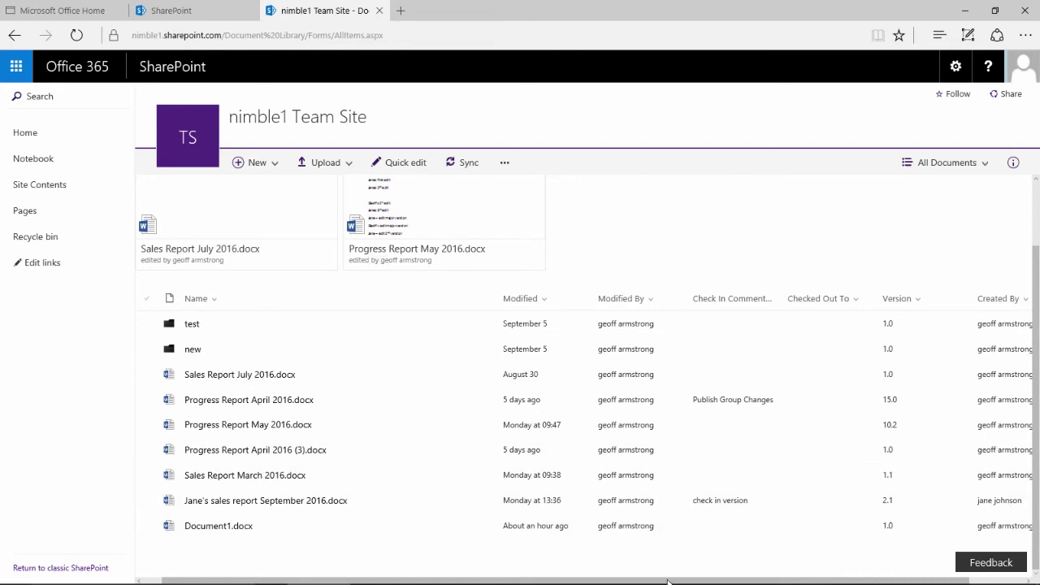
drag(682, 581, 739, 581)
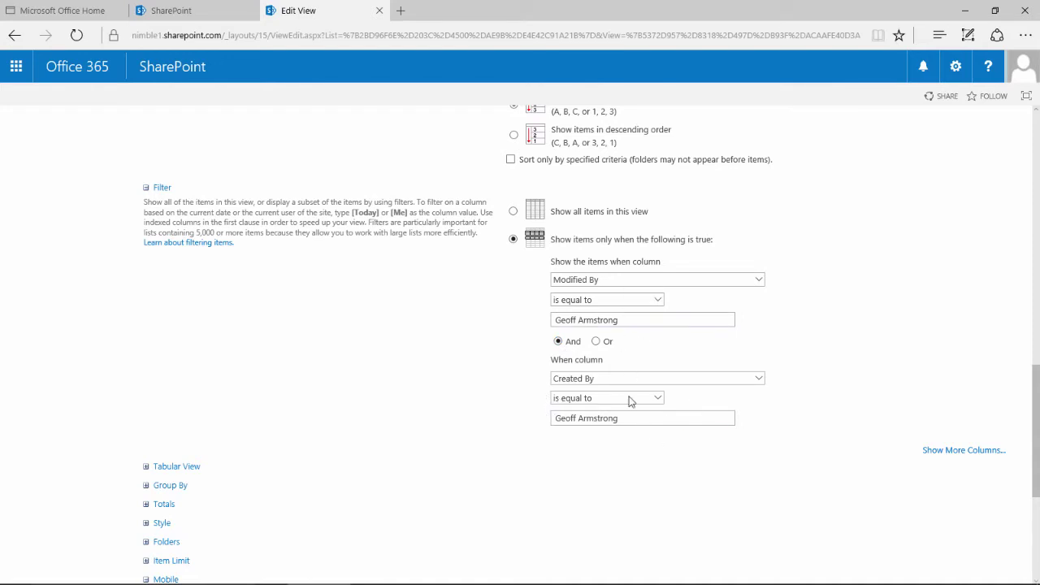
click(1019, 101)
scroll(560, 374, down, 3)
scroll(866, 549, down, 1)
click(934, 515)
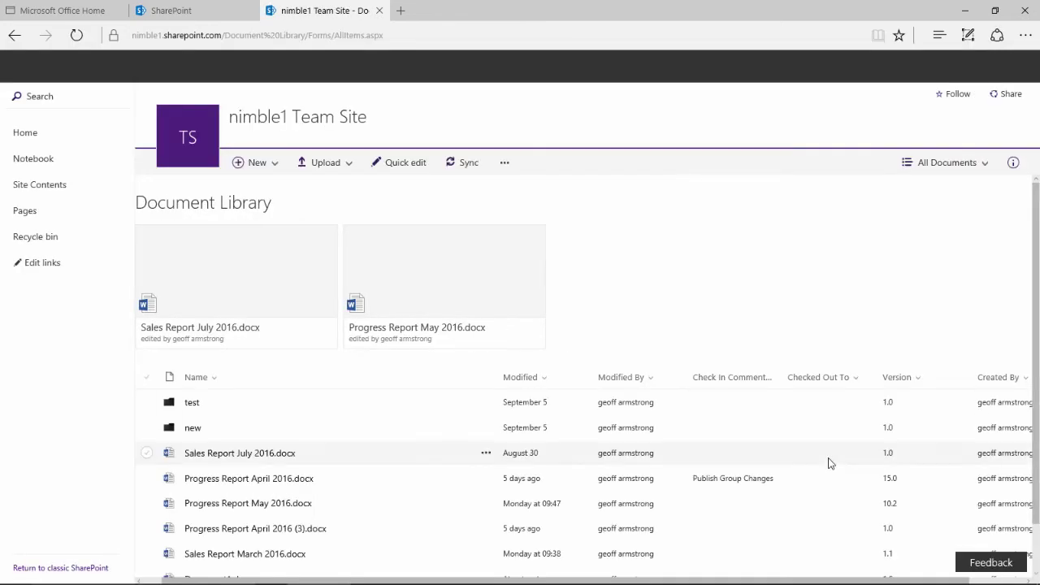
- Compare the Modified By and Created By columns in the filtered document list
drag(669, 579, 772, 580)
scroll(584, 381, left, 1)
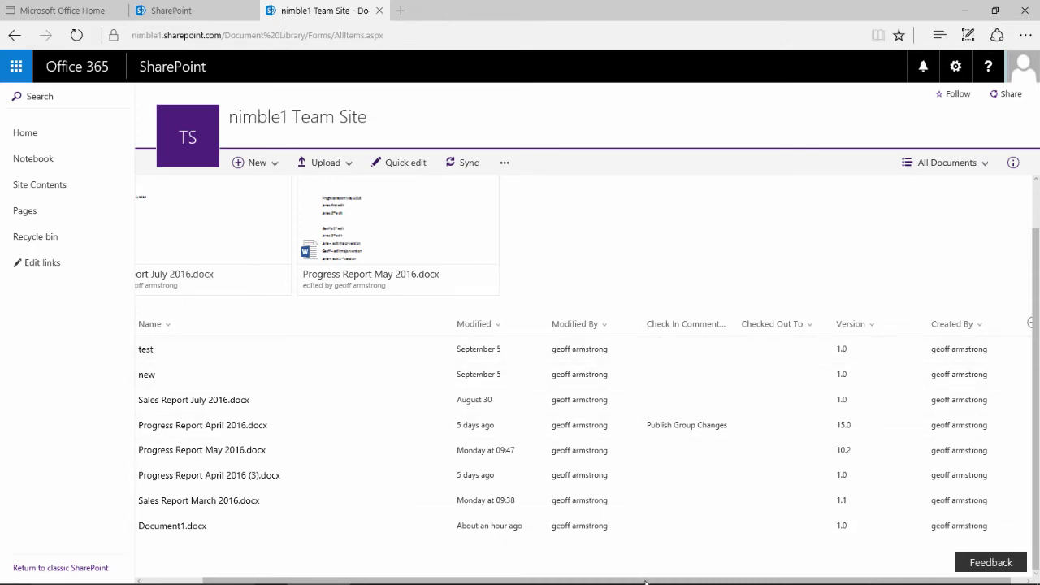
drag(645, 582, 628, 581)
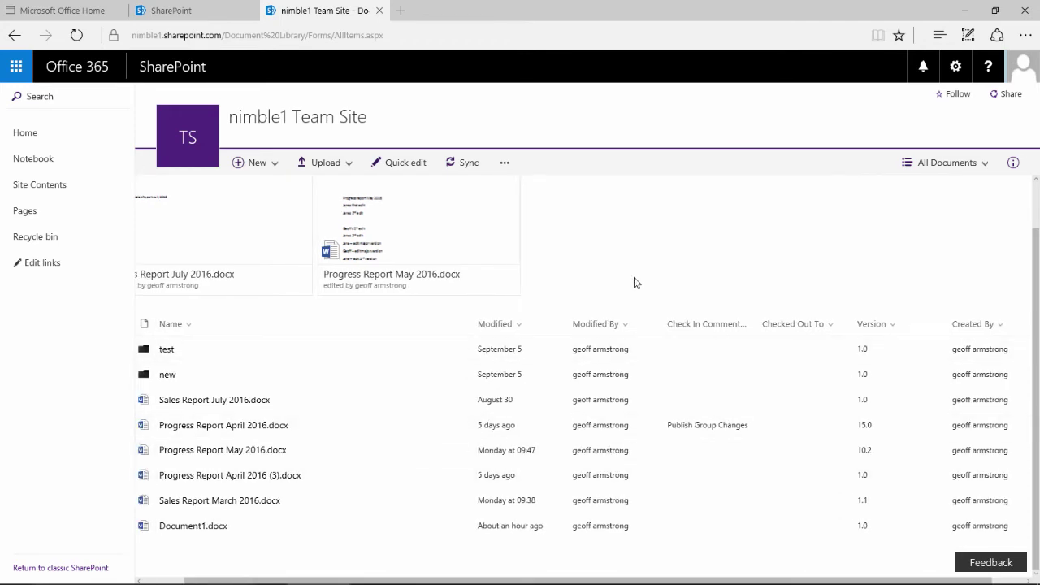
- Reopen the All Documents view for editing from the library's view management and go to its filter settings
click(929, 166)
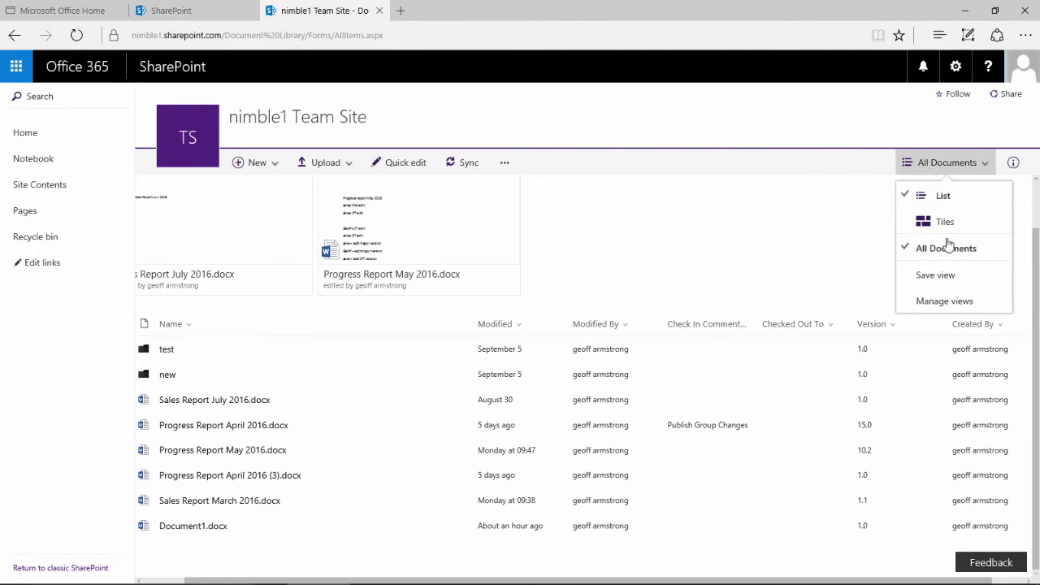
click(922, 301)
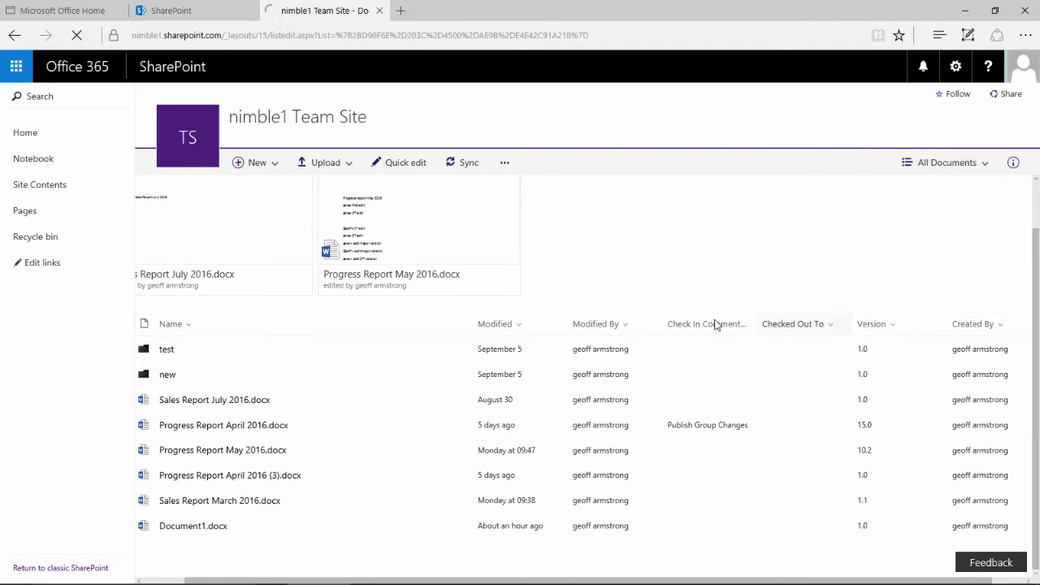
scroll(334, 463, down, 3)
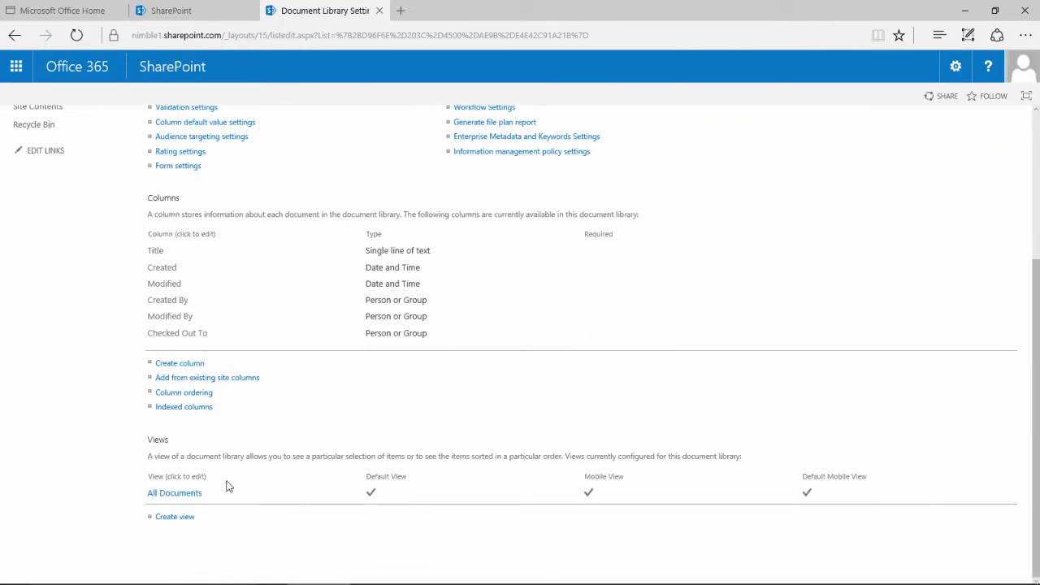
click(177, 495)
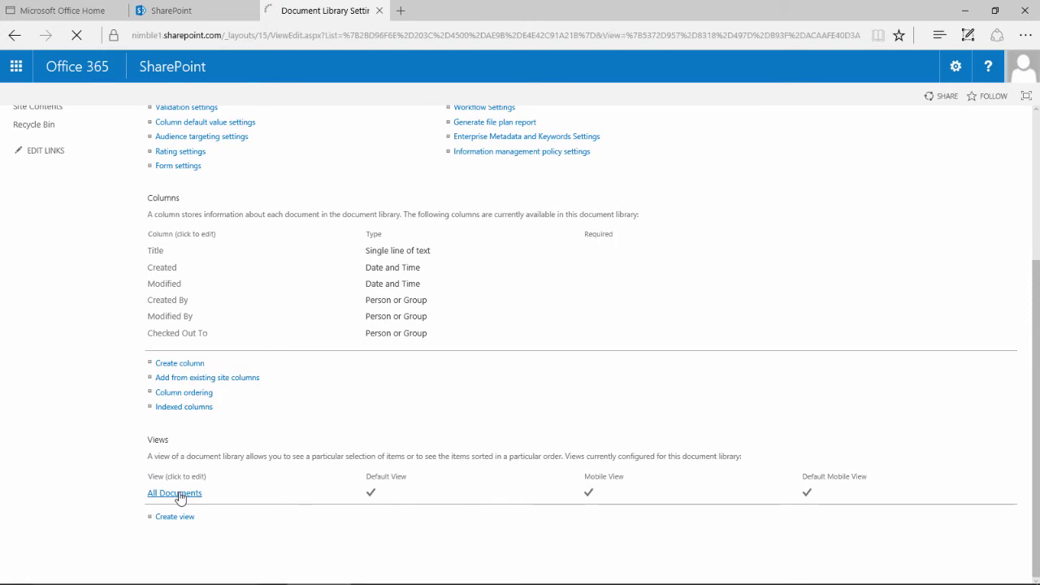
scroll(678, 449, down, 8)
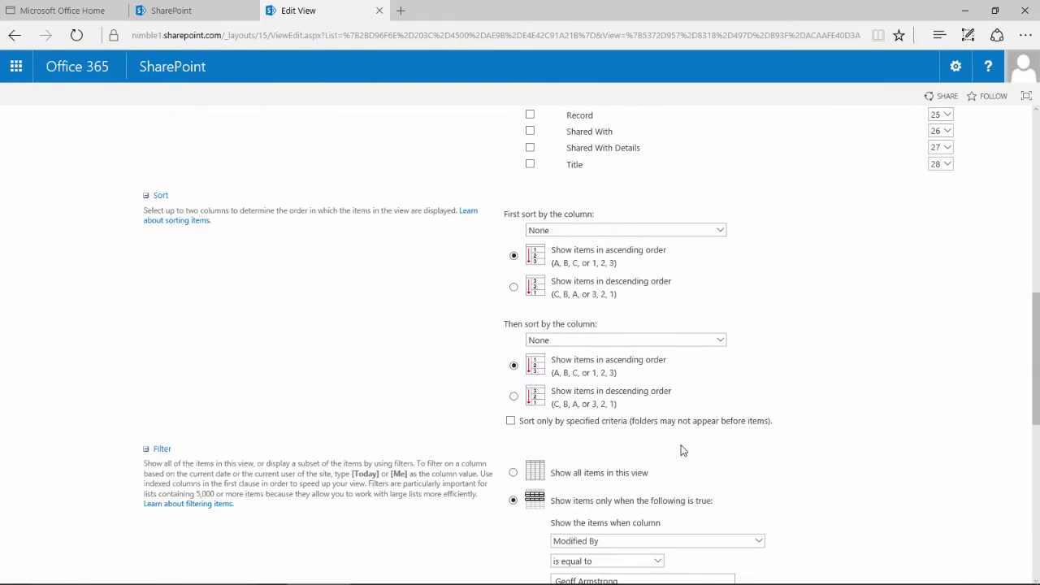
scroll(682, 450, down, 5)
scroll(590, 441, up, 1)
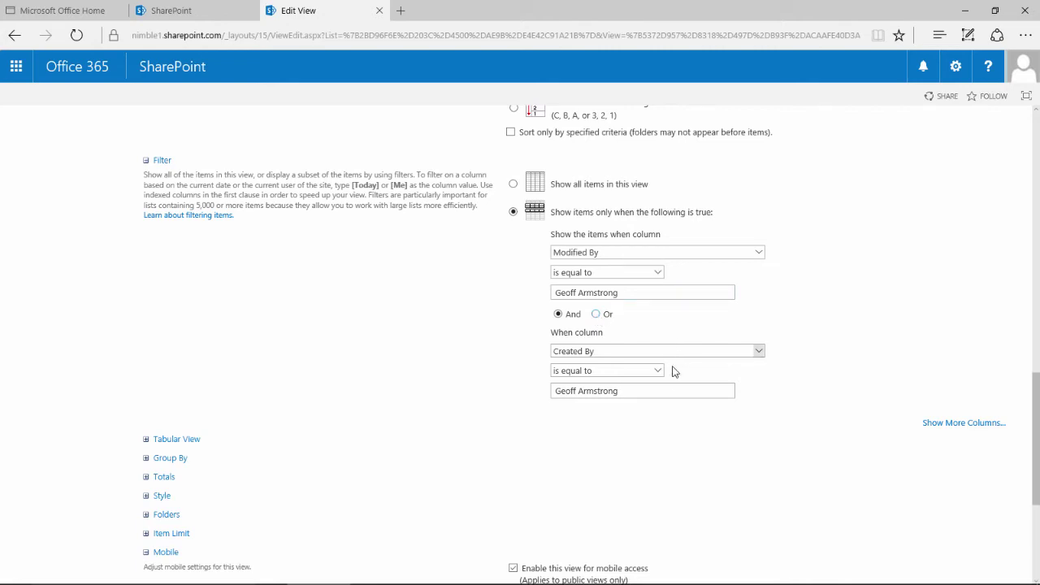
- Add two more empty condition rows below the Created By condition in the view's filter
click(1020, 103)
scroll(810, 343, up, 10)
scroll(694, 353, down, 1)
scroll(683, 362, down, 15)
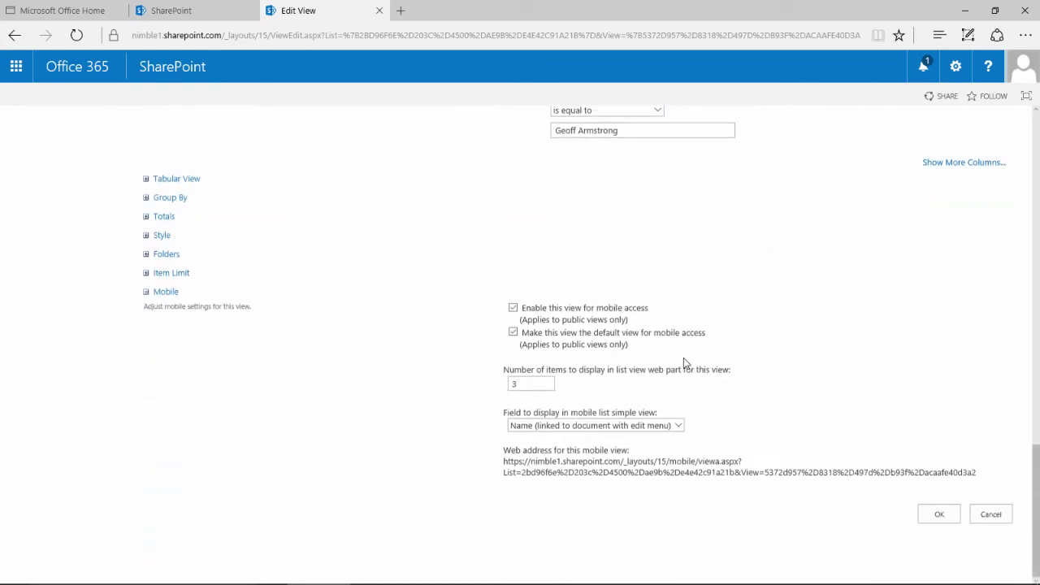
scroll(683, 362, up, 8)
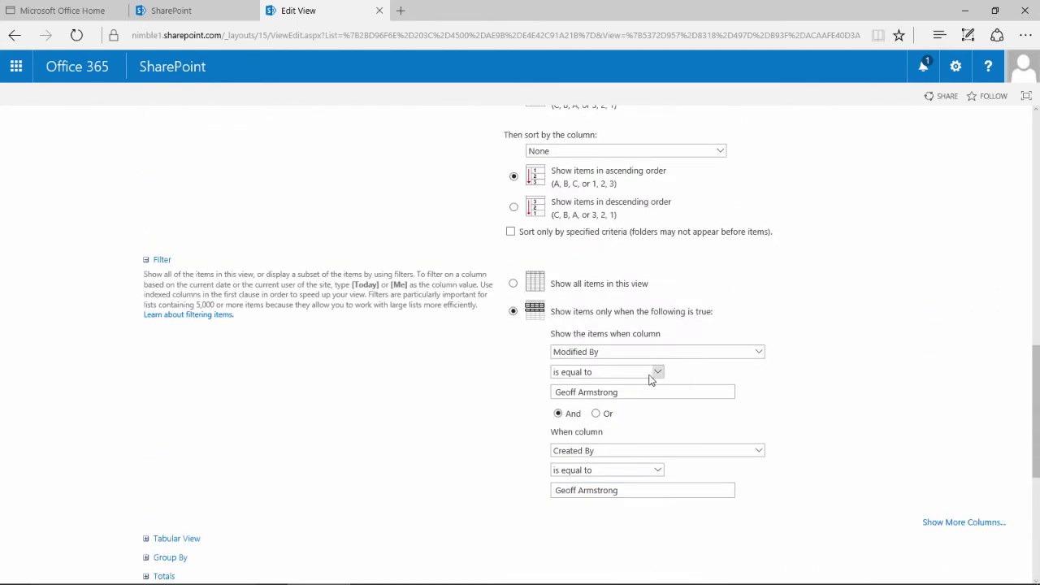
scroll(666, 376, down, 2)
scroll(666, 376, up, 2)
scroll(725, 415, down, 1)
scroll(725, 416, down, 3)
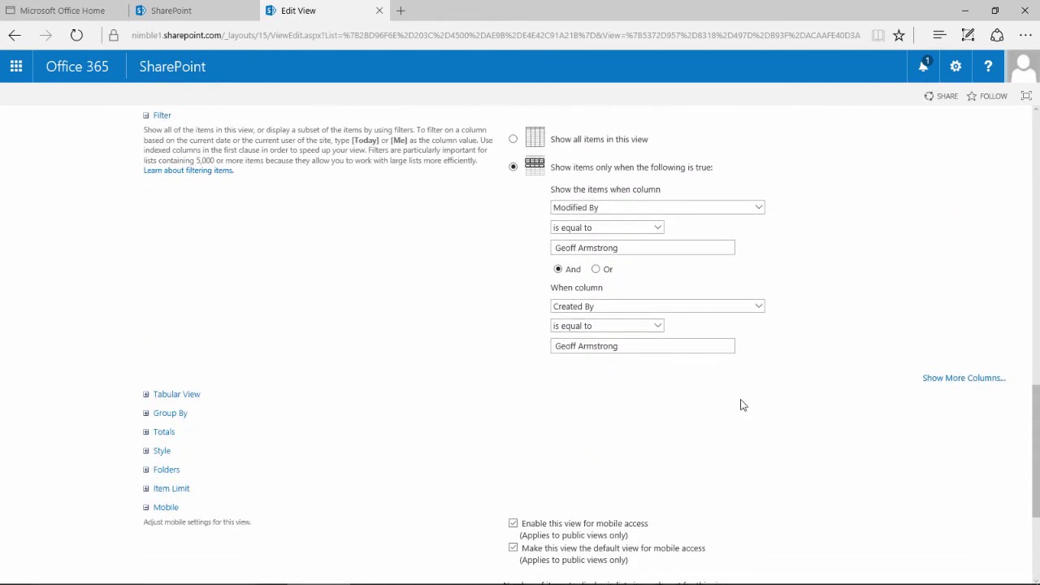
click(948, 379)
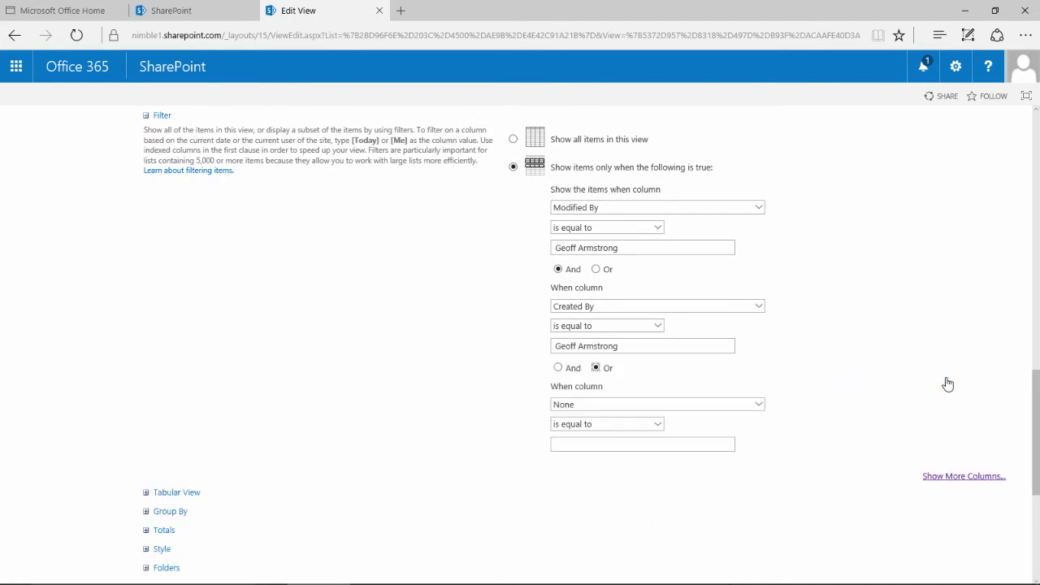
scroll(900, 415, down, 2)
click(955, 411)
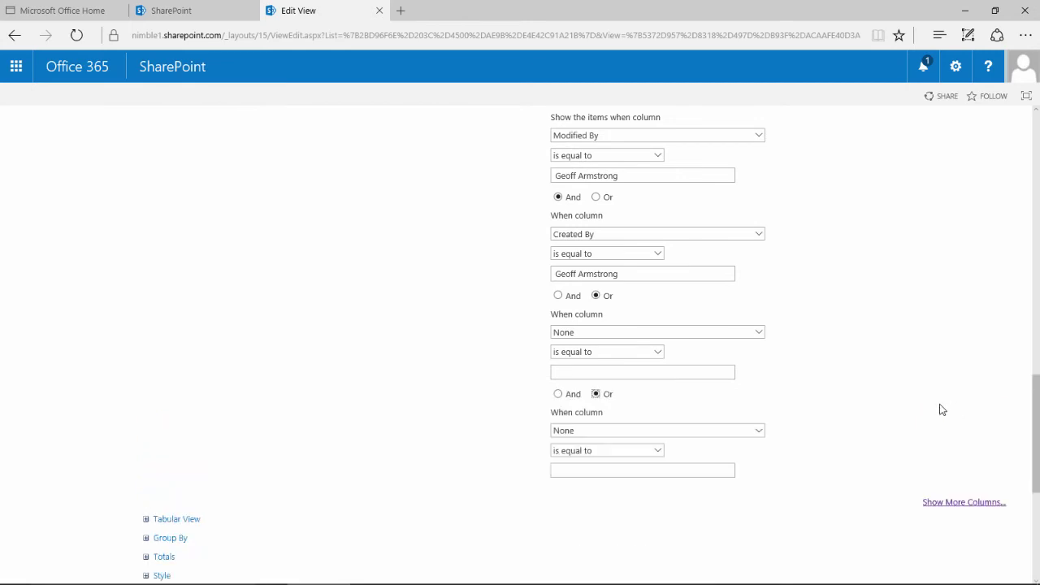
- Review all filter conditions of the view, including the empty rows and the And/Or choices between them
scroll(513, 325, up, 4)
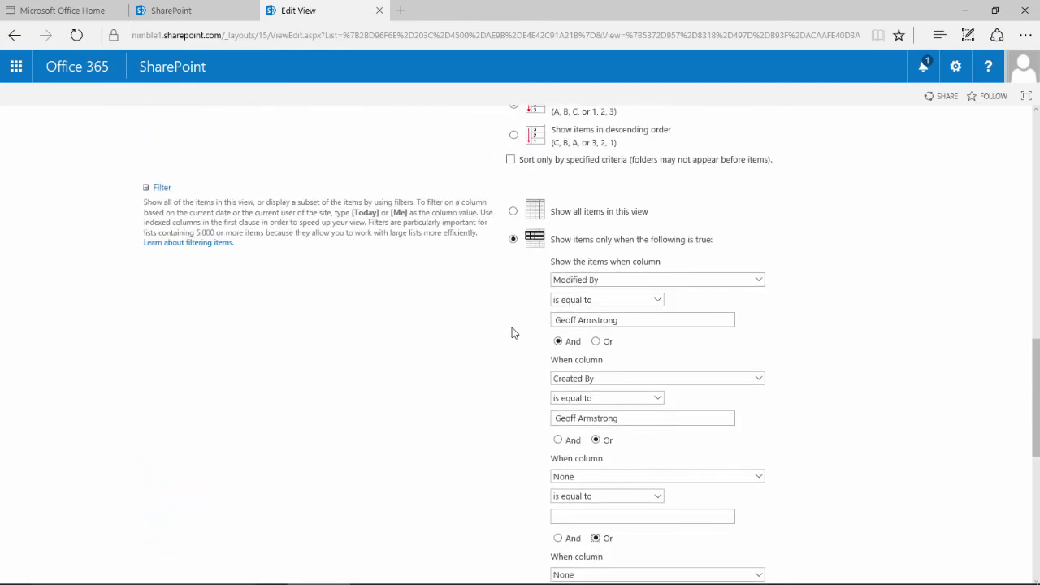
scroll(501, 325, down, 2)
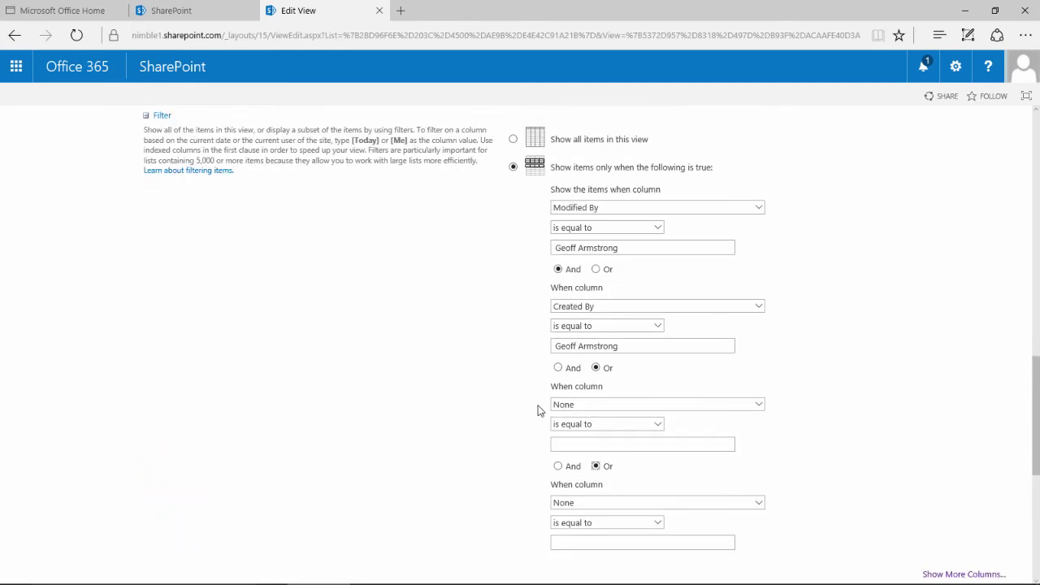
scroll(512, 460, down, 3)
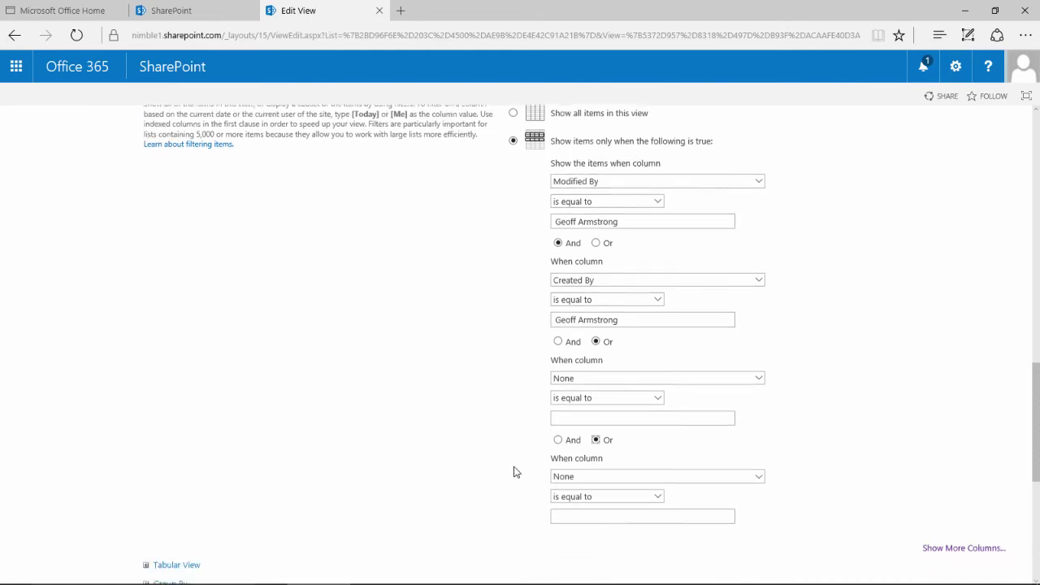
scroll(507, 455, up, 5)
scroll(496, 427, down, 2)
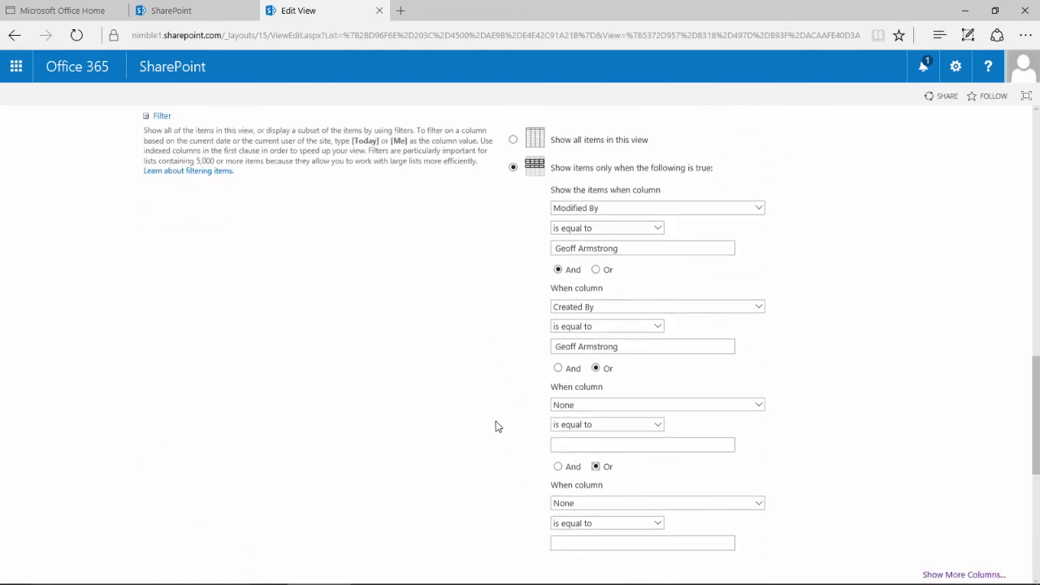
scroll(525, 382, down, 4)
scroll(514, 383, up, 4)
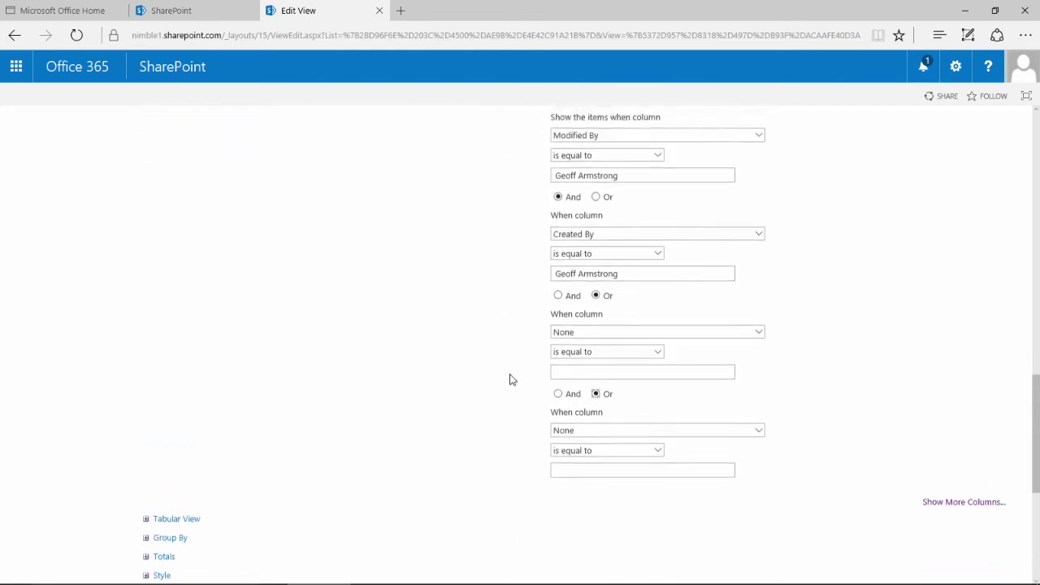
scroll(502, 365, up, 2)
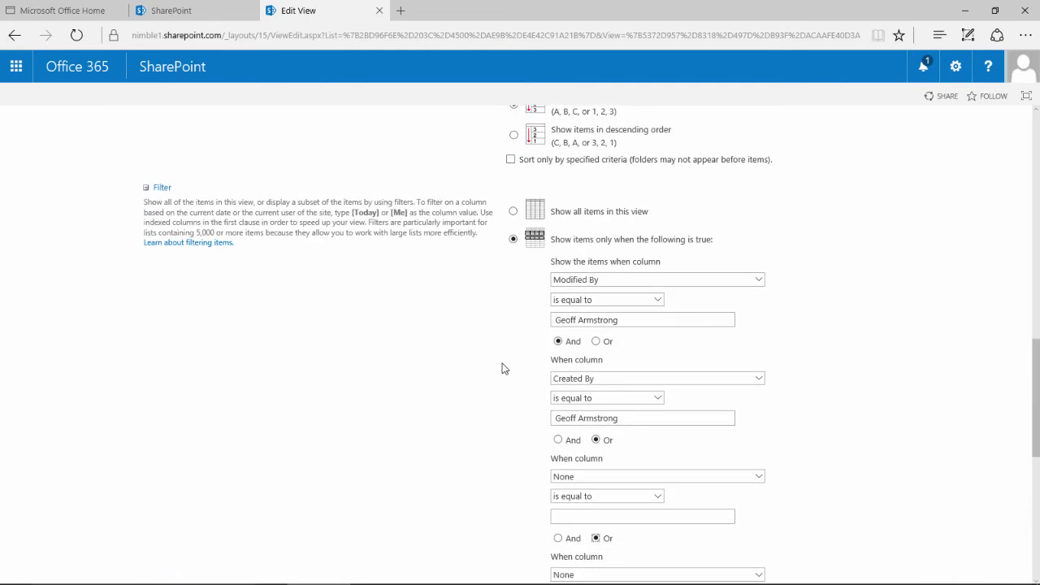
scroll(492, 333, down, 6)
scroll(521, 397, up, 6)
- Replace the full name in the Modified By filter condition with the value [Me]
click(625, 322)
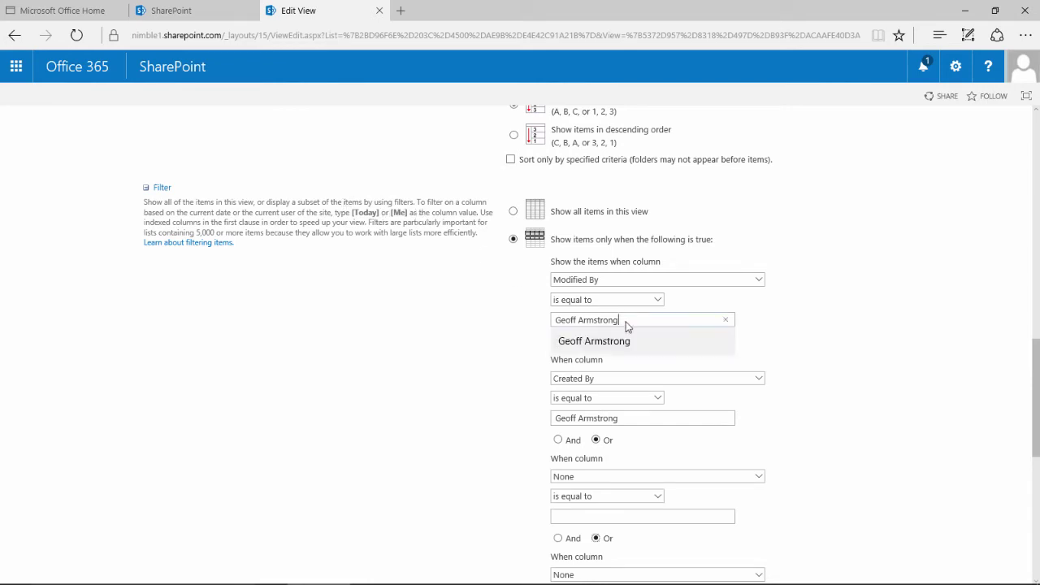
key(BackSpace)
key(BackSpace)
key(BackSpace)
key(BackSpace)
key(BackSpace)
key(BackSpace)
key(BackSpace)
key(BackSpace)
key(BackSpace)
key(BackSpace)
key(BackSpace)
key(BackSpace)
key(BackSpace)
key(BackSpace)
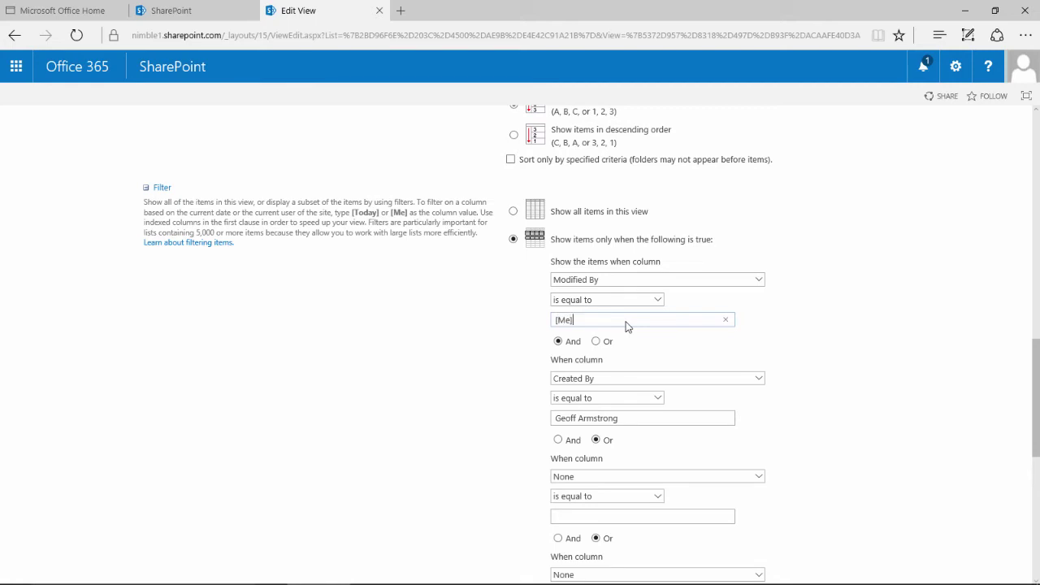
- Replace the full name in the Created By filter condition with the value [Me]
click(624, 419)
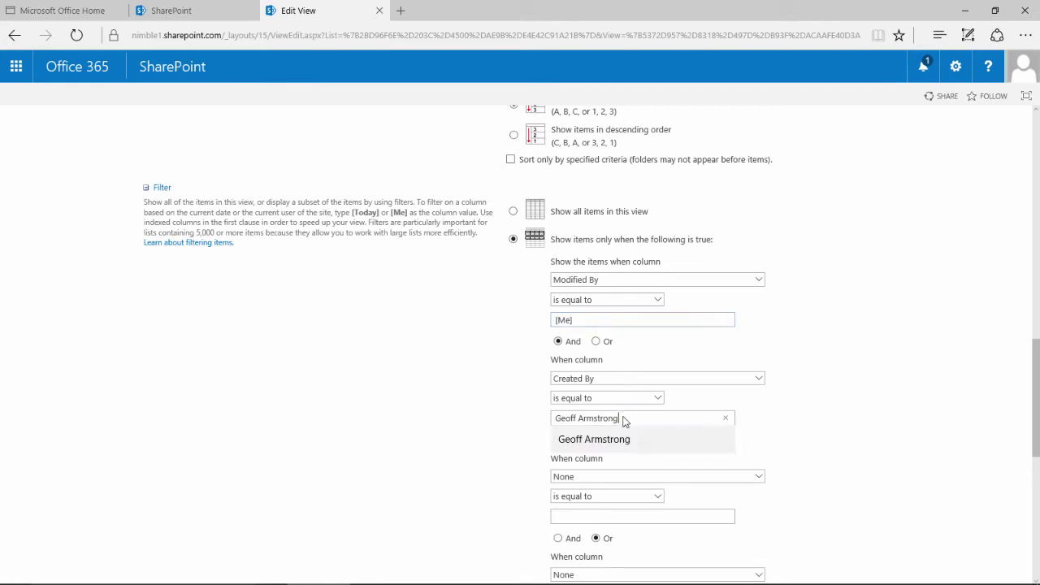
key(BackSpace)
key(BackSpace)
key(BackSpace)
key(BackSpace)
key(BackSpace)
key(BackSpace)
key(BackSpace)
key(BackSpace)
key(BackSpace)
key(BackSpace)
key(BackSpace)
key(BackSpace)
key(BackSpace)
key(BackSpace)
text([Me)
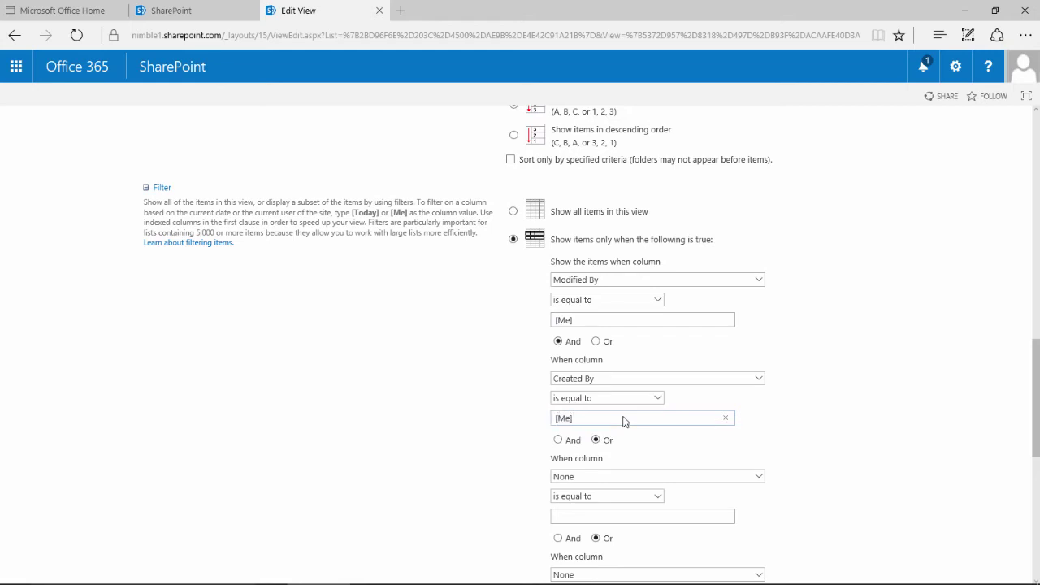
- Save the All Documents view with its current-user filter conditions
click(495, 348)
scroll(642, 382, down, 3)
scroll(805, 414, down, 7)
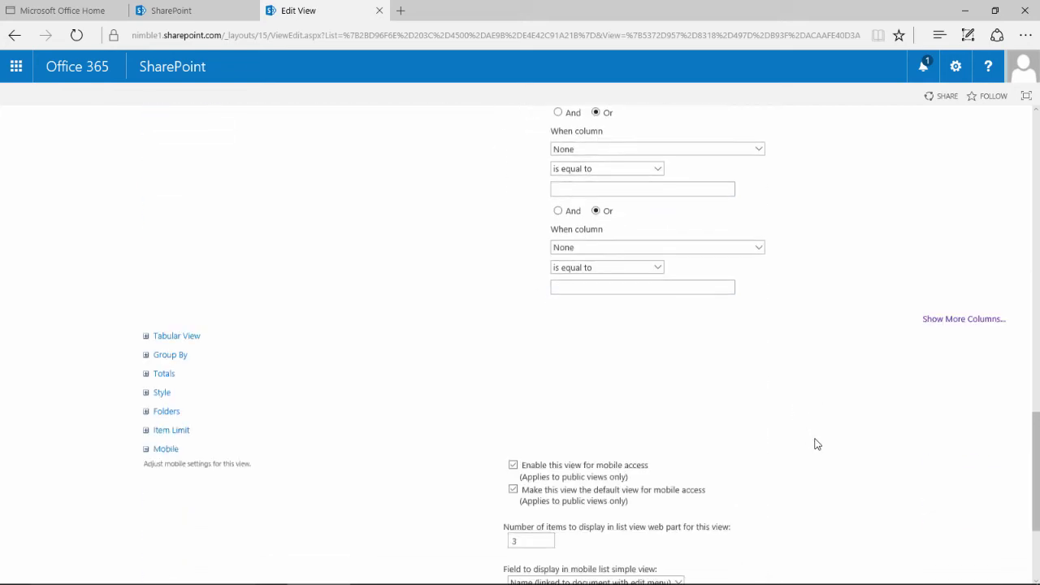
click(936, 519)
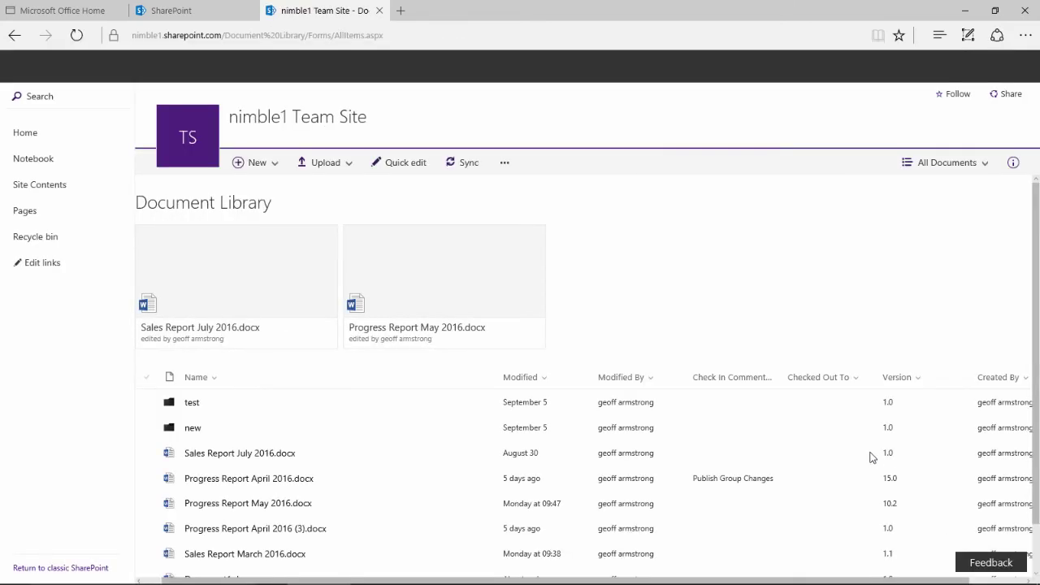
- Check the filtered document list and open the document library's settings
scroll(863, 464, down, 1)
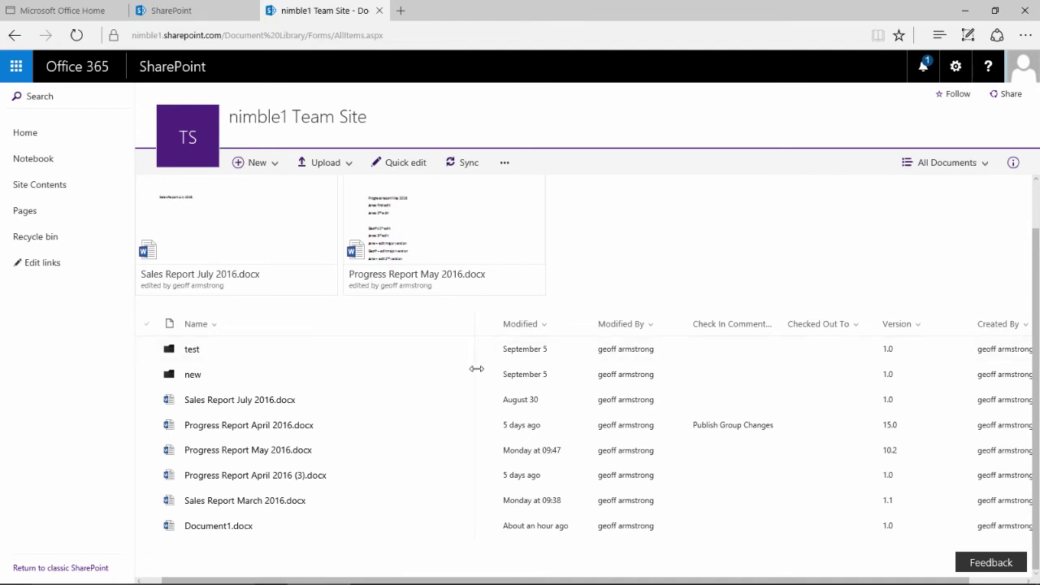
click(955, 66)
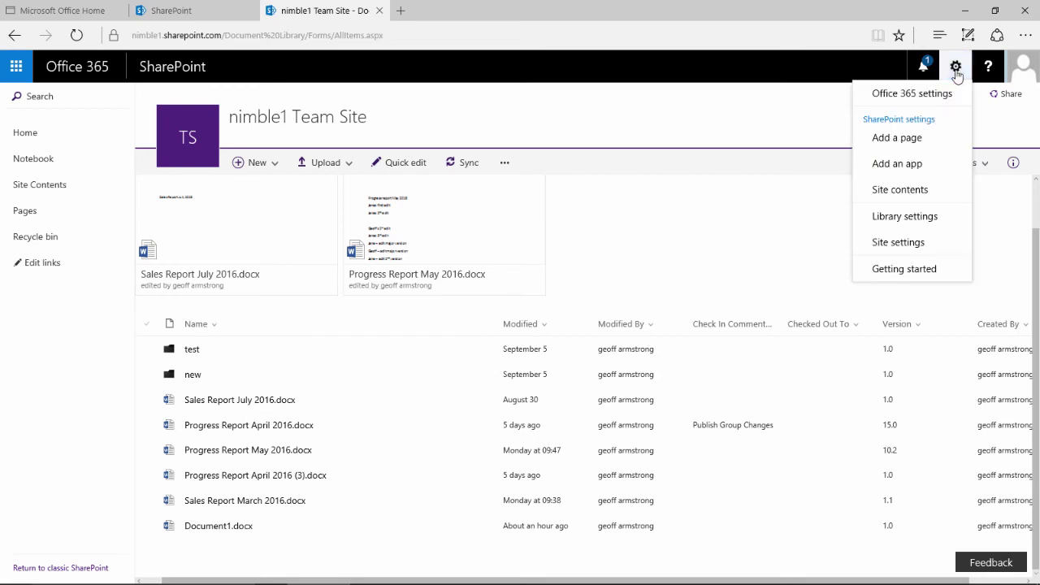
click(902, 216)
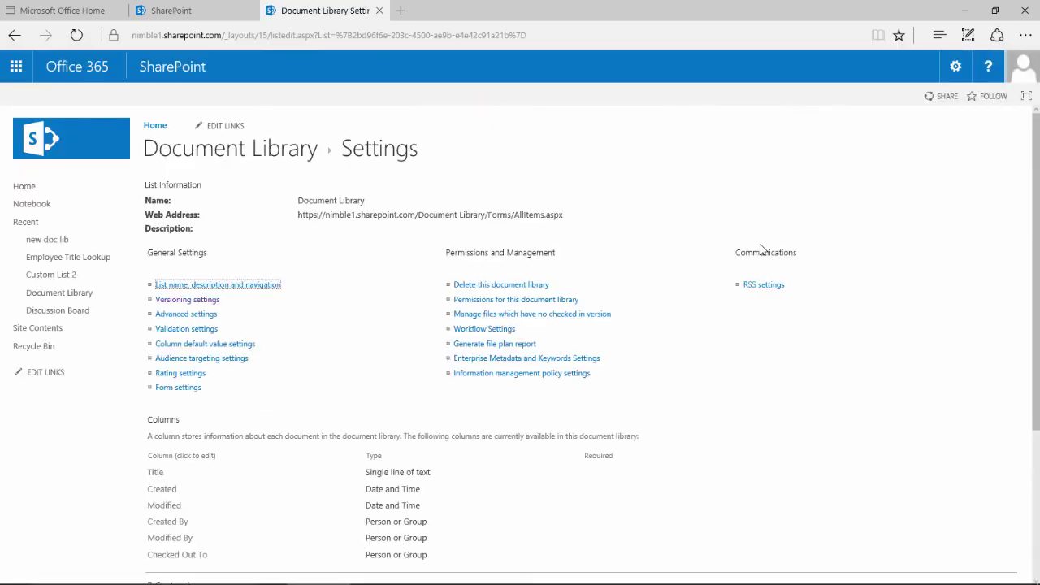
- Open the All Documents view for editing from the library settings and go to its filter conditions
scroll(301, 406, down, 3)
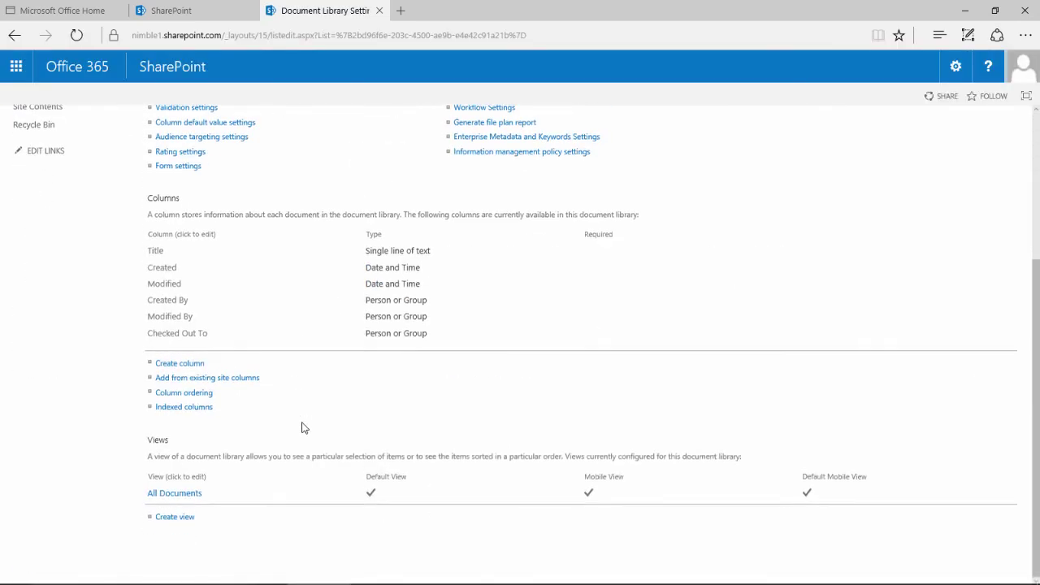
click(173, 493)
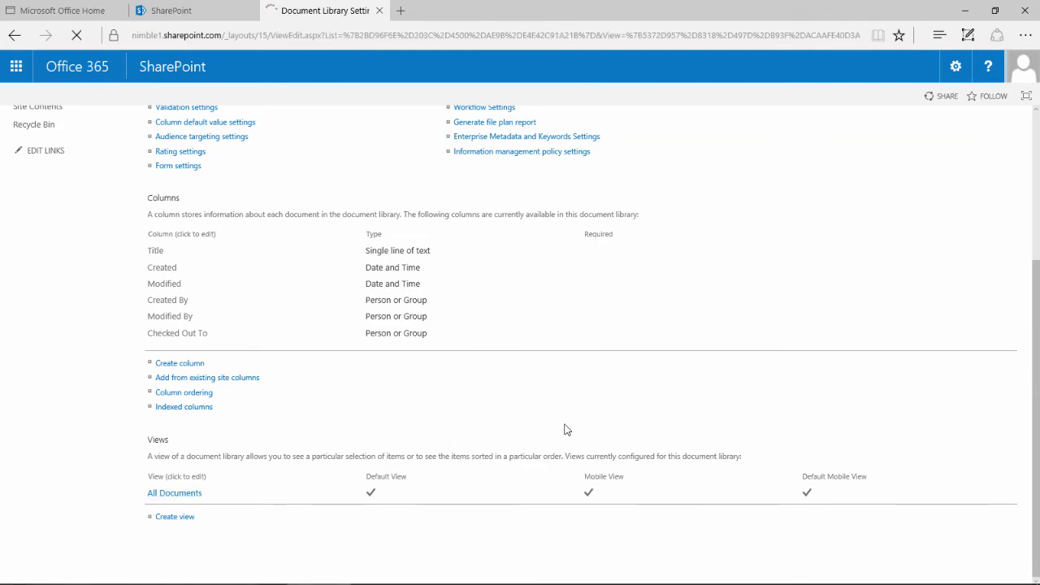
scroll(674, 422, down, 3)
scroll(673, 439, down, 10)
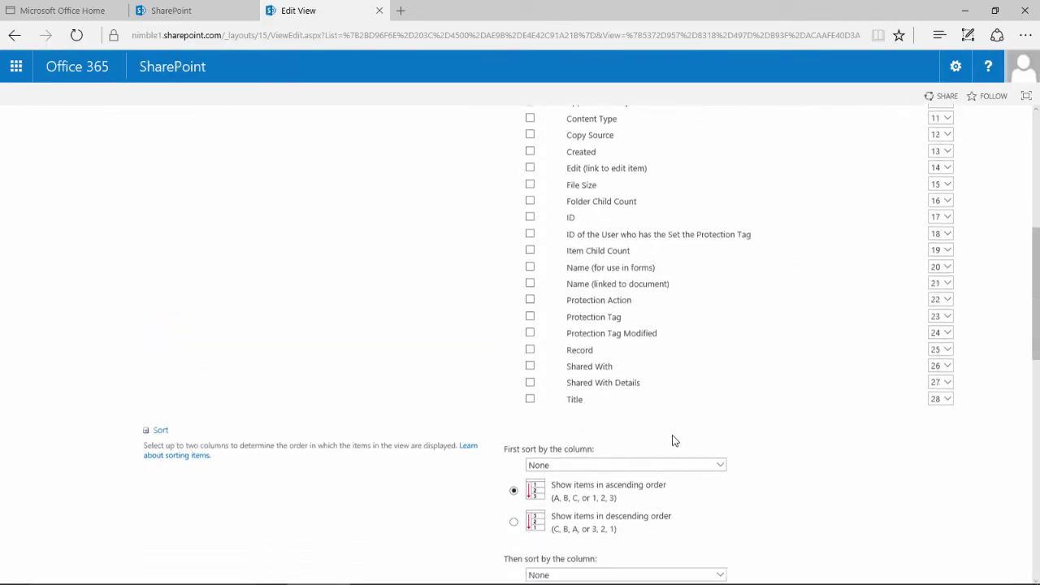
scroll(380, 337, up, 2)
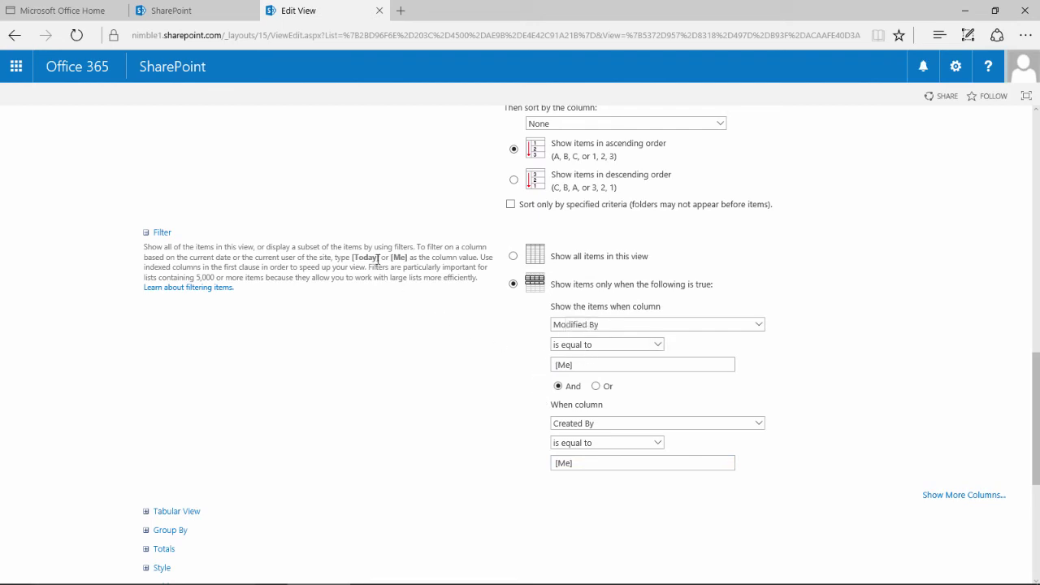
- Replace the value in the Modified By filter condition with [Today]
click(583, 363)
key(BackSpace)
key(BackSpace)
key(BackSpace)
key(BackSpace)
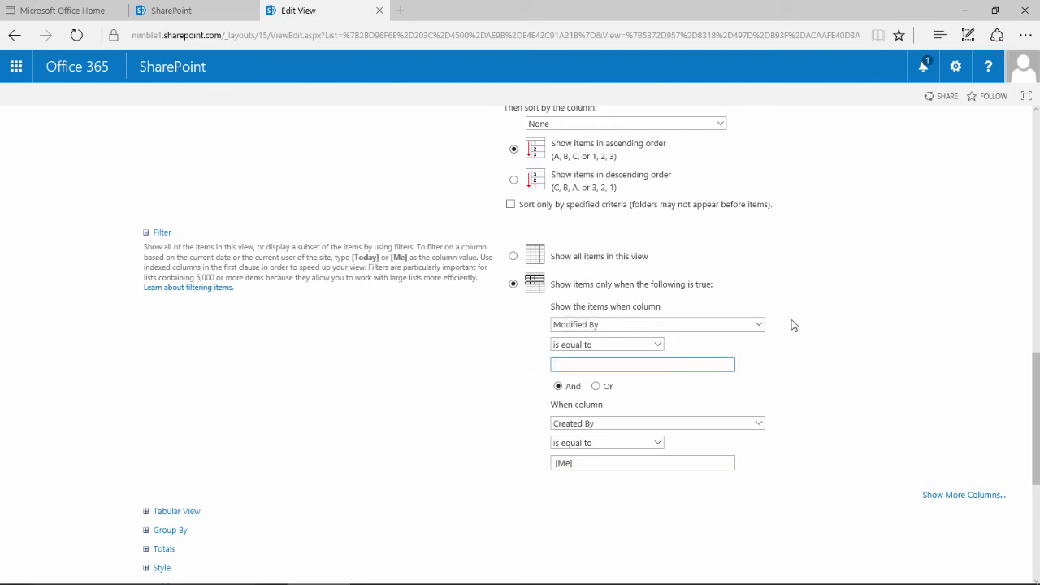
text([today)
key(BackSpace)
key(BackSpace)
key(BackSpace)
key(BackSpace)
key(BackSpace)
text(Tod)
- Remove the second filter condition by clearing its value, choosing Or and setting its column to None
click(580, 465)
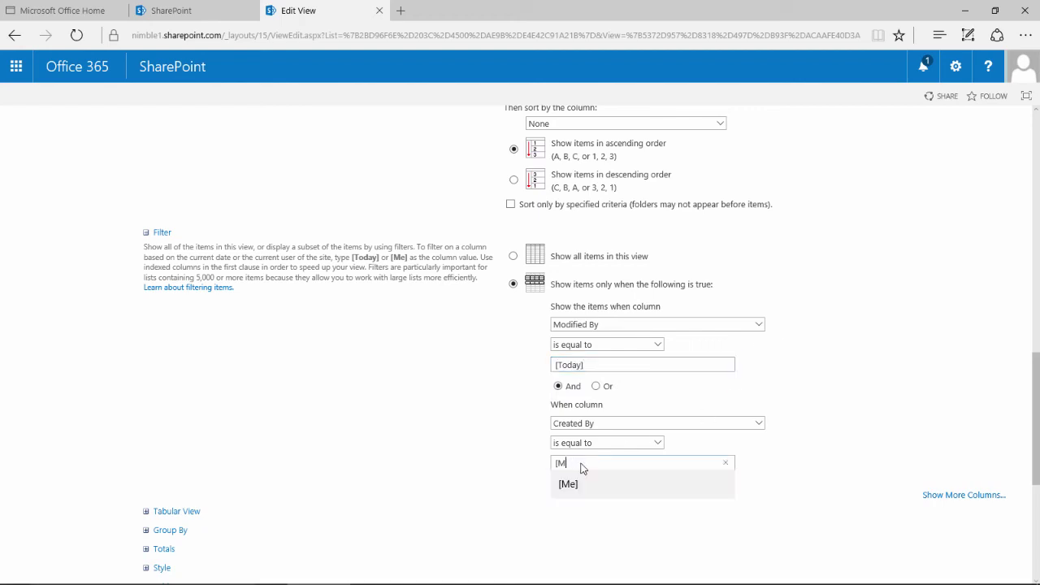
key(BackSpace)
key(BackSpace)
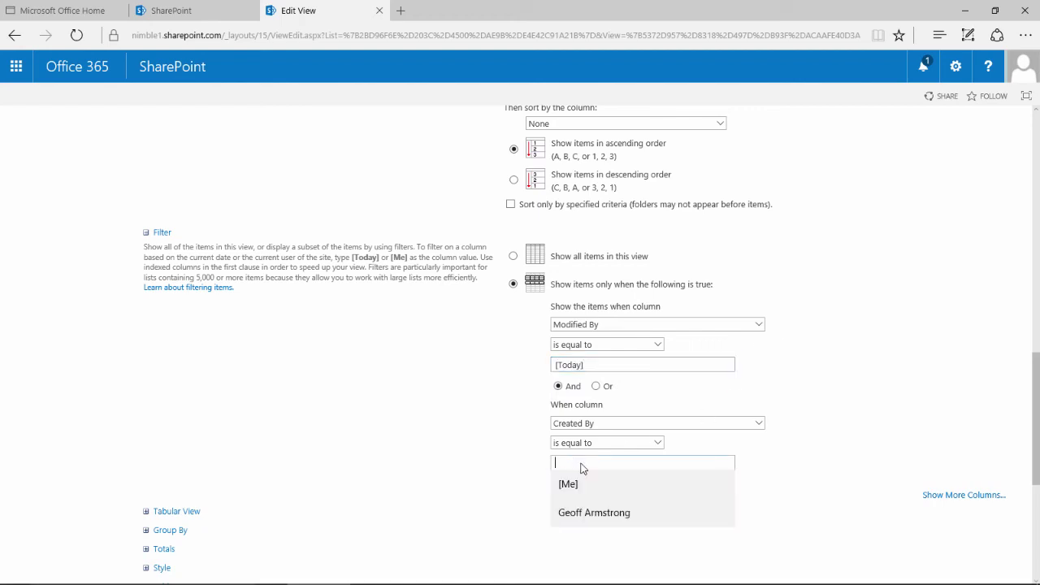
click(597, 386)
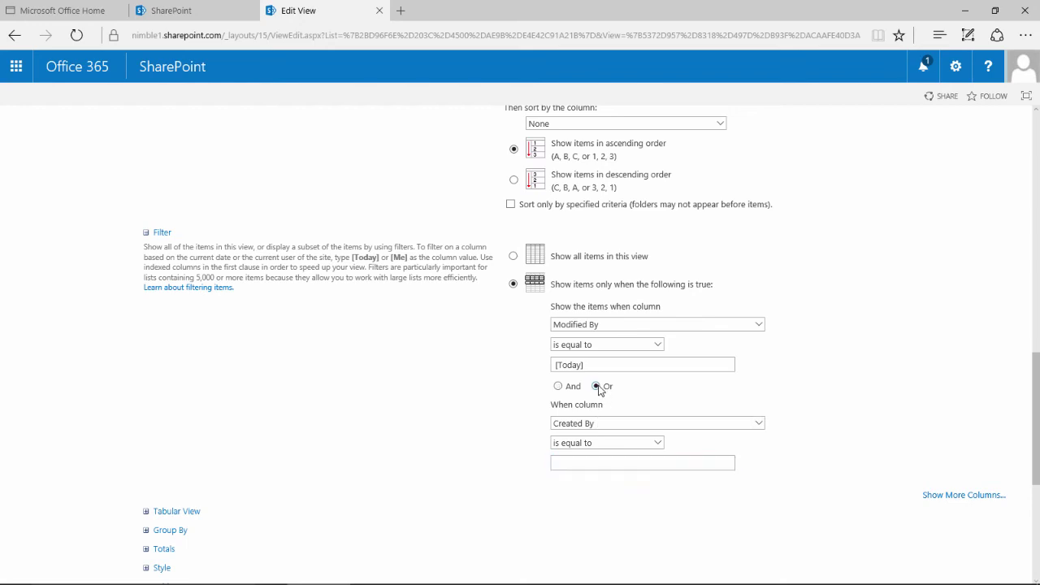
click(756, 422)
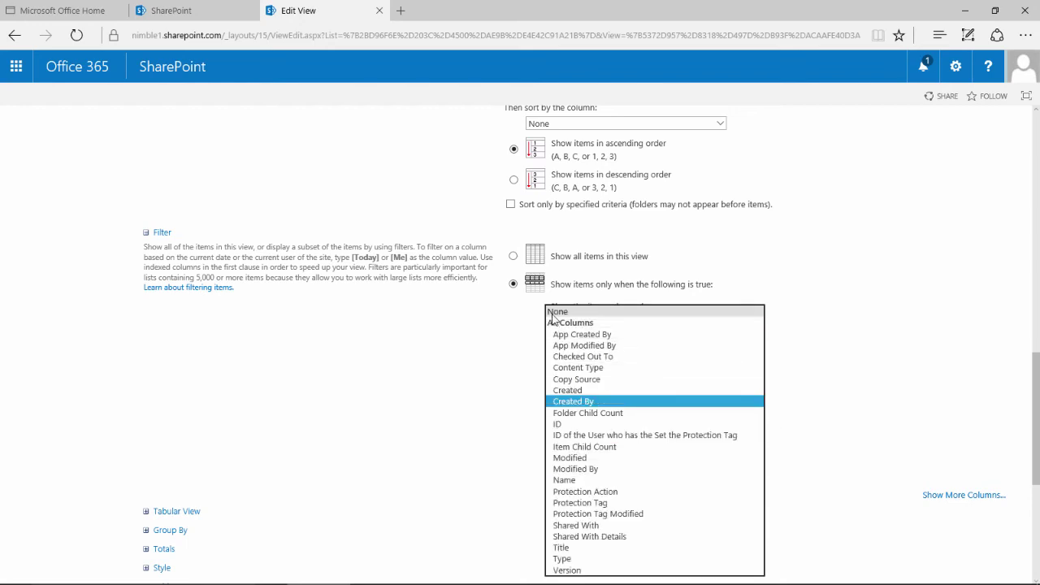
click(559, 311)
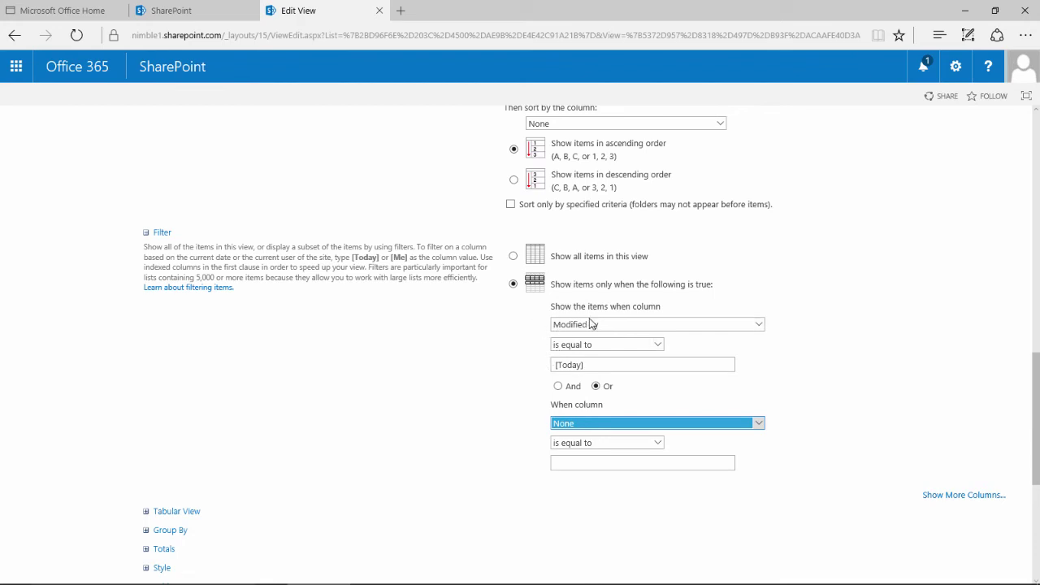
- Change the first filter condition's column to Modified and save the All Documents view
click(756, 324)
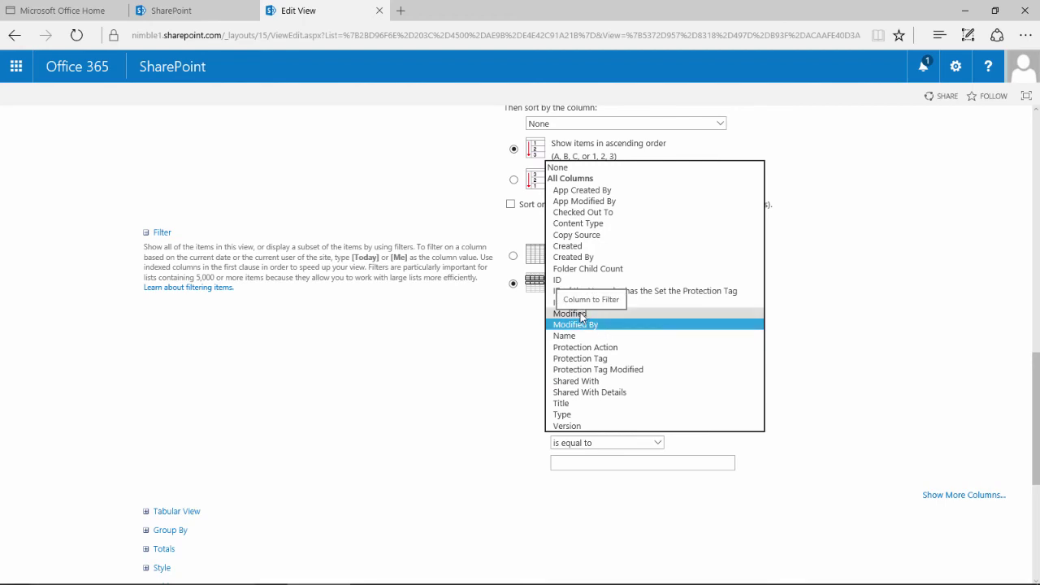
click(579, 315)
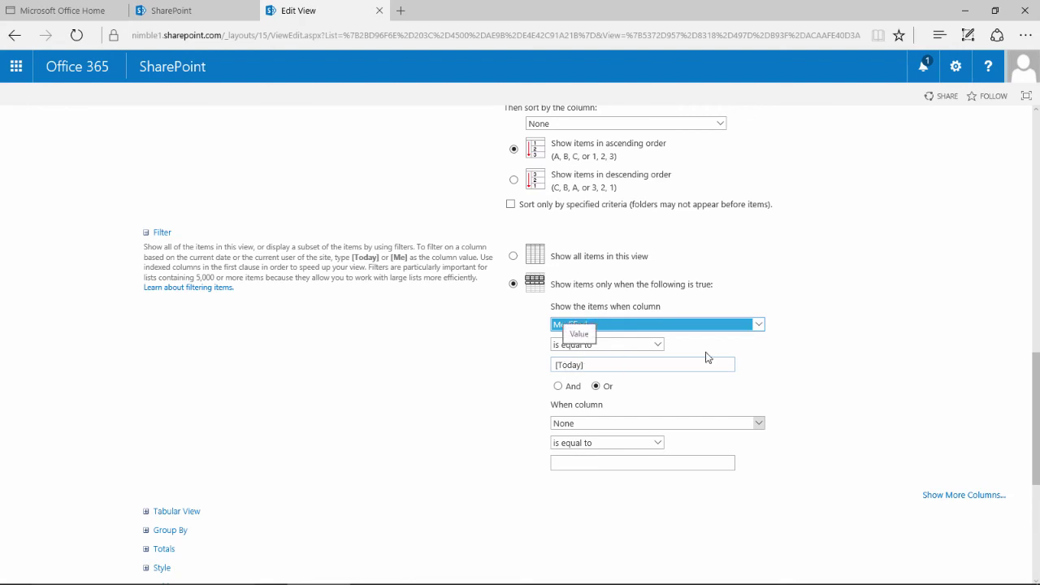
scroll(907, 385, down, 4)
click(938, 525)
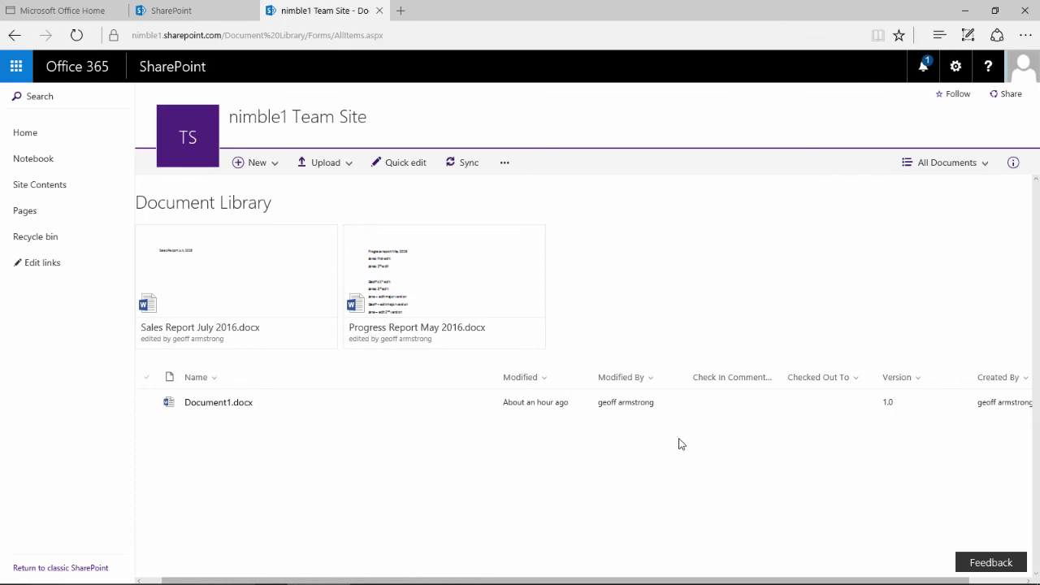
- Switch the document library to the Tiles layout and show its column headings for arranging the documents
click(981, 169)
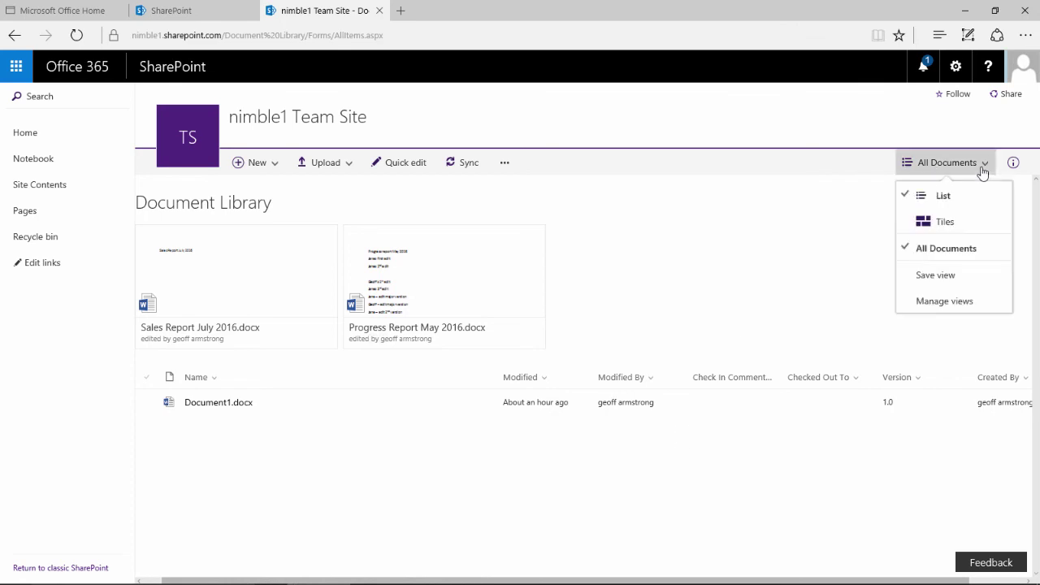
click(942, 221)
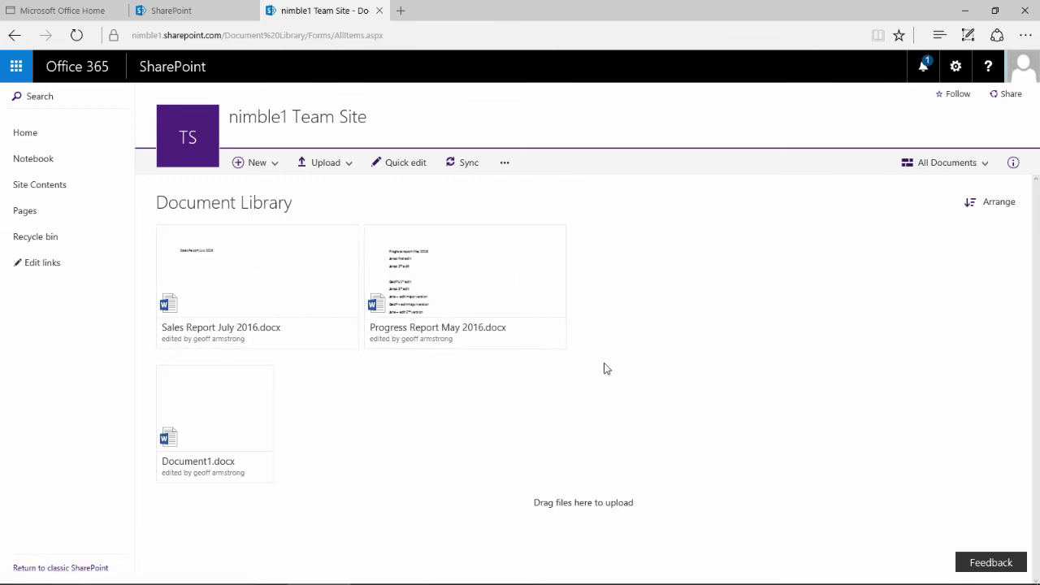
click(991, 202)
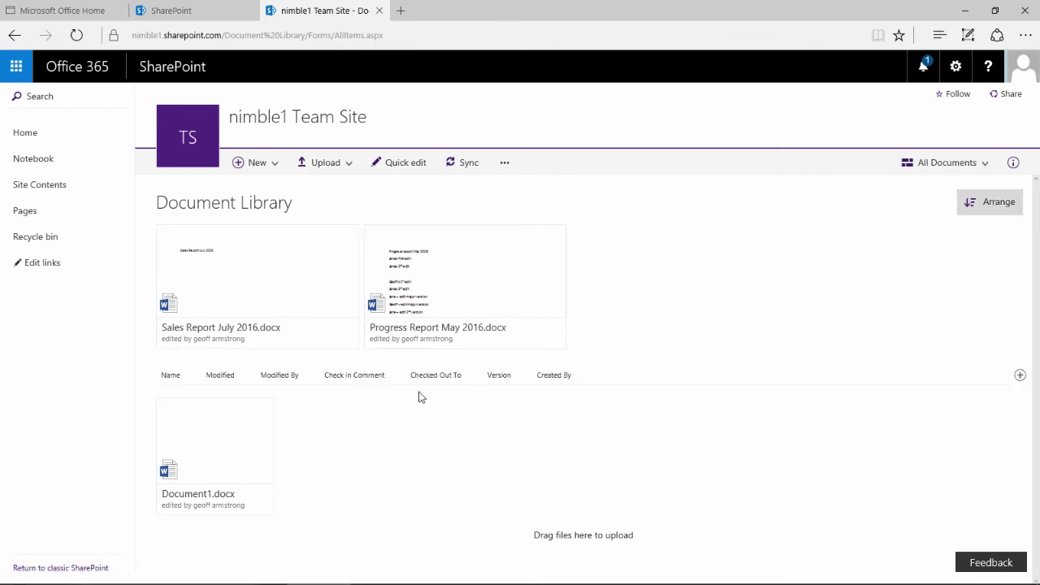